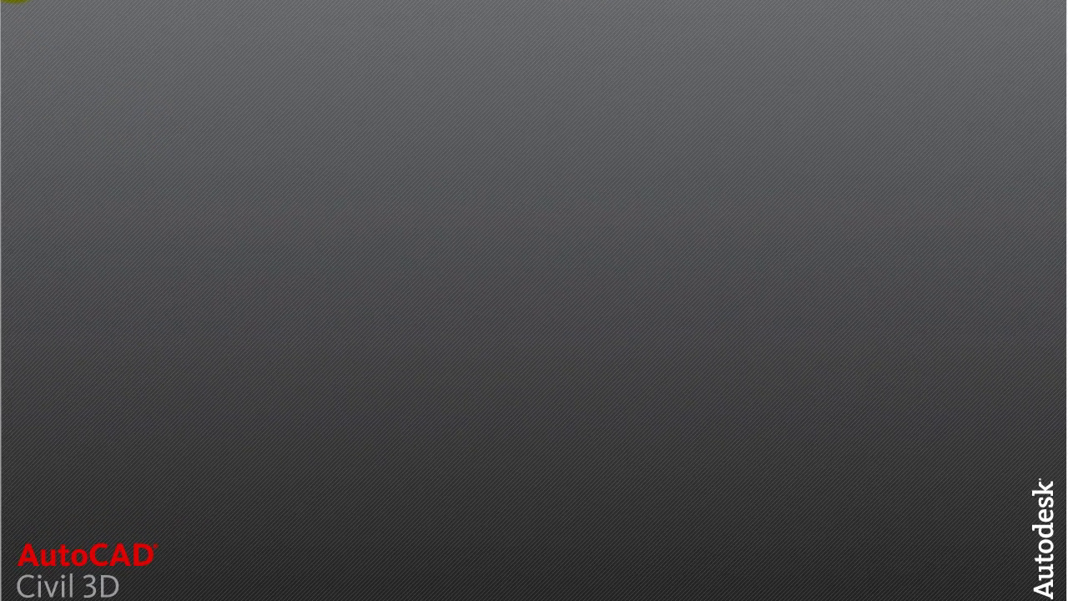
- Create Drawing3.dwg from the acadiso.dwt template and dismiss the educational product warning
left_click(21, 4)
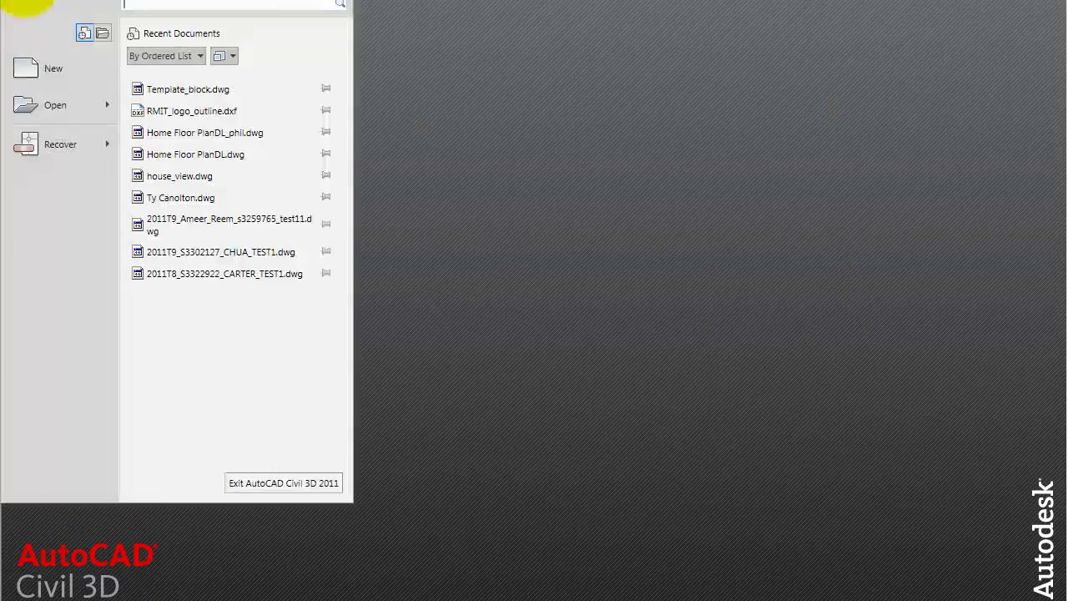
left_click(14, 55)
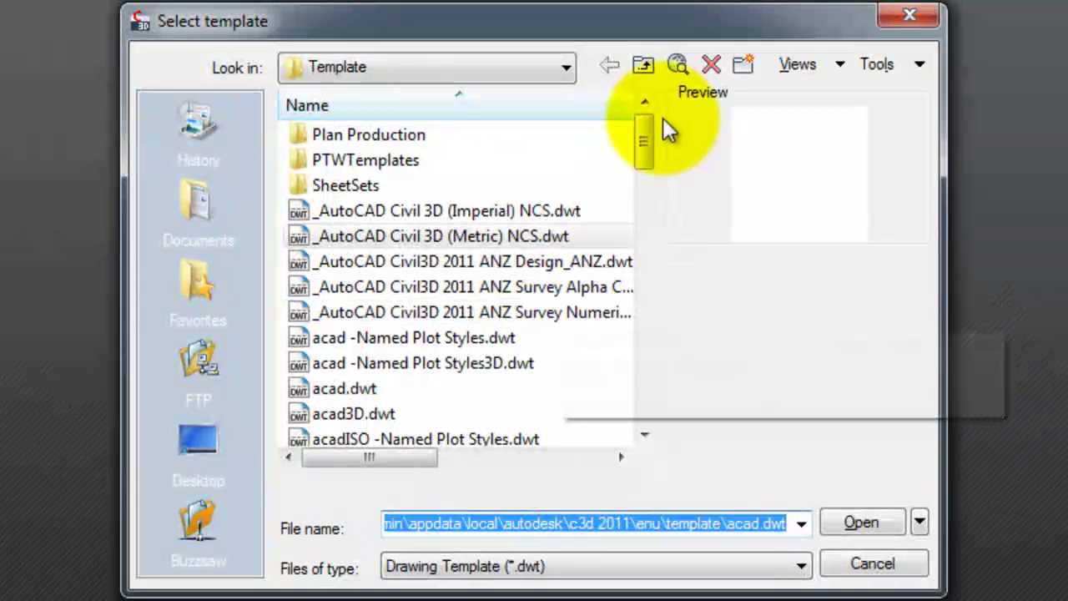
left_click_drag(647, 141, 650, 187)
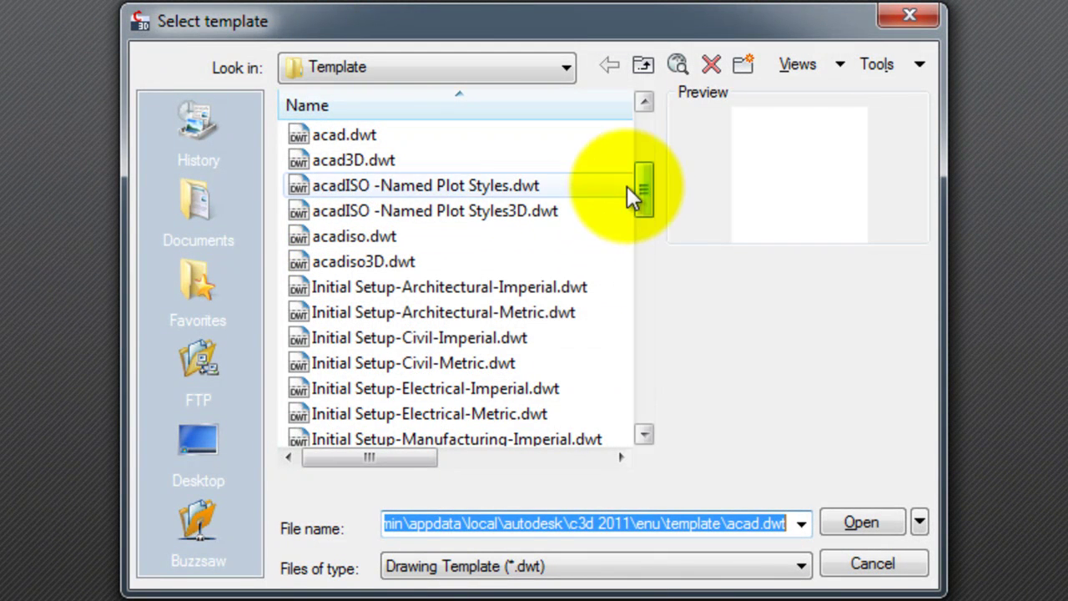
left_click(351, 236)
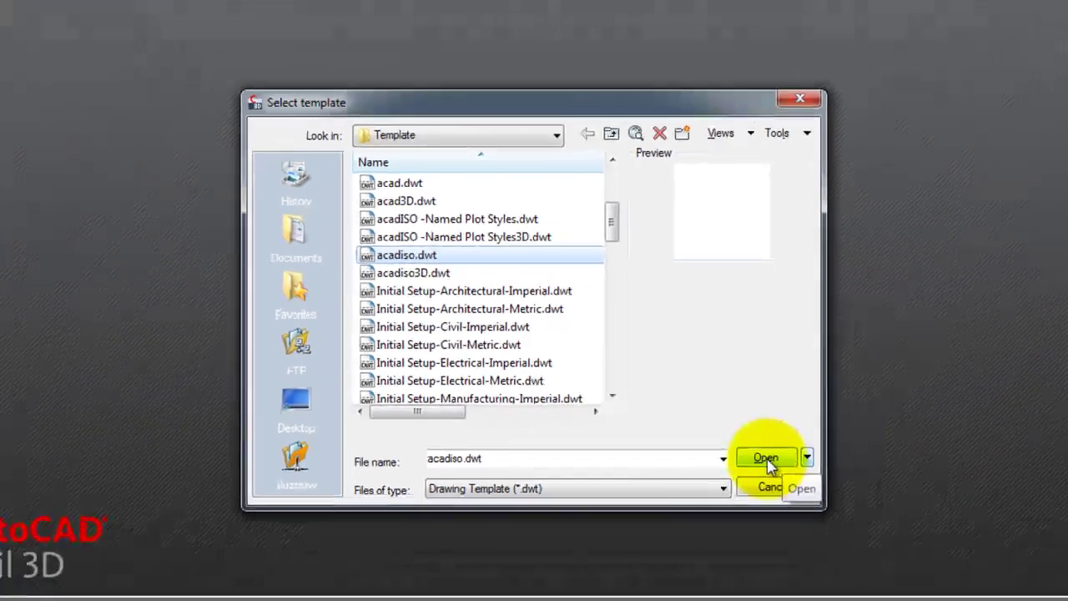
left_click(860, 523)
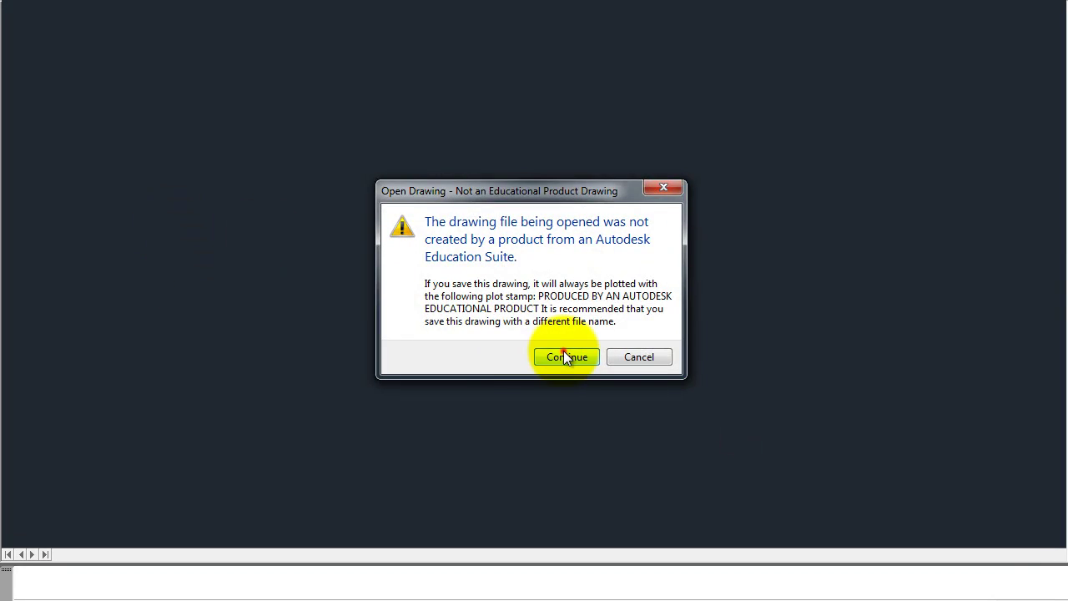
left_click(563, 356)
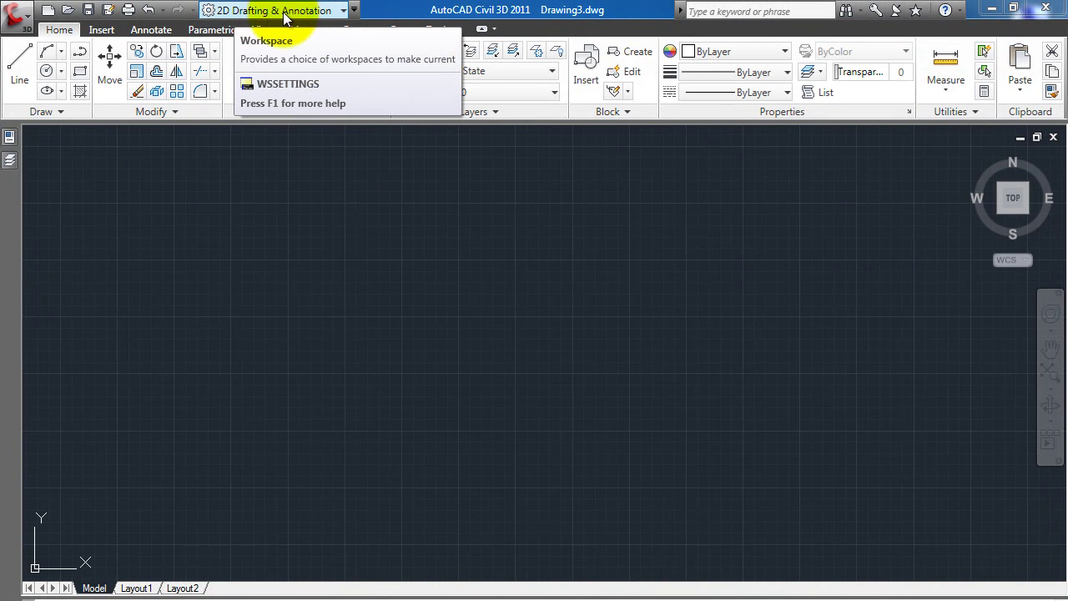
- Delete the Layout2 paper layout
left_click(140, 589)
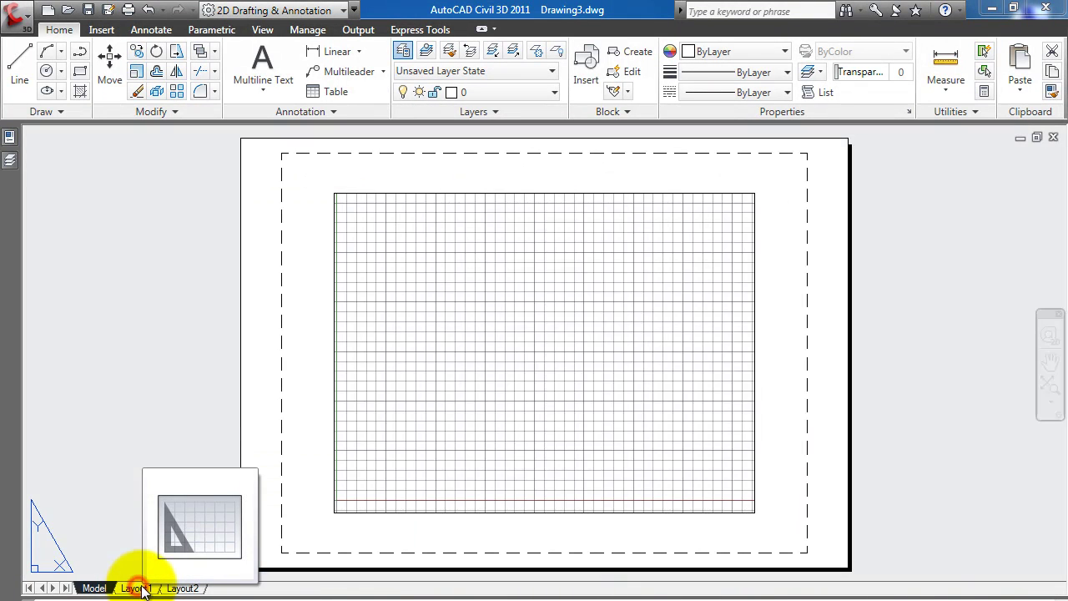
left_click(184, 589)
right_click(183, 589)
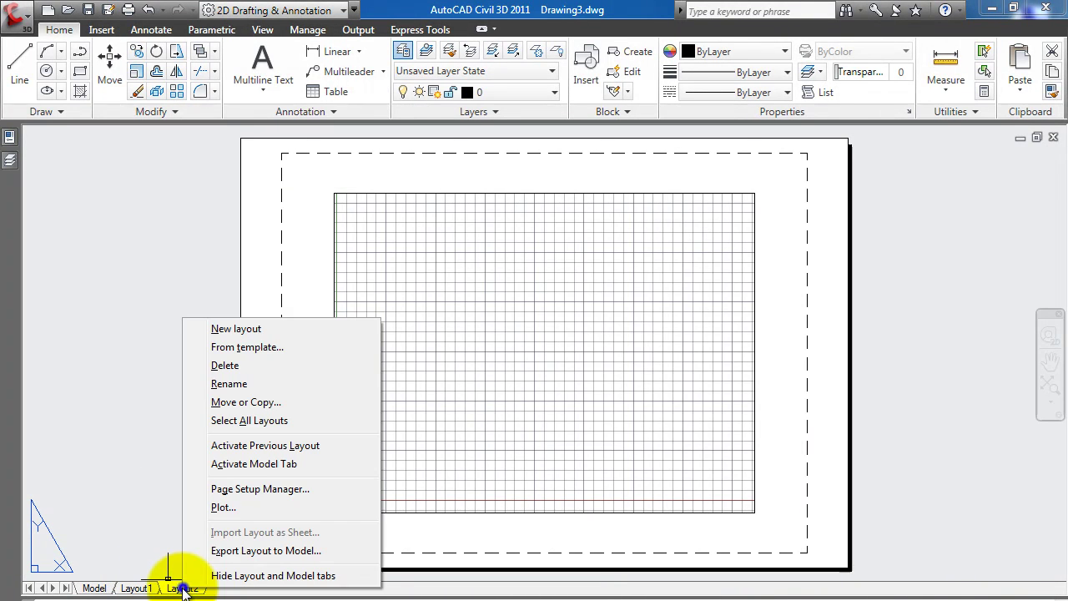
left_click(240, 366)
left_click(560, 404)
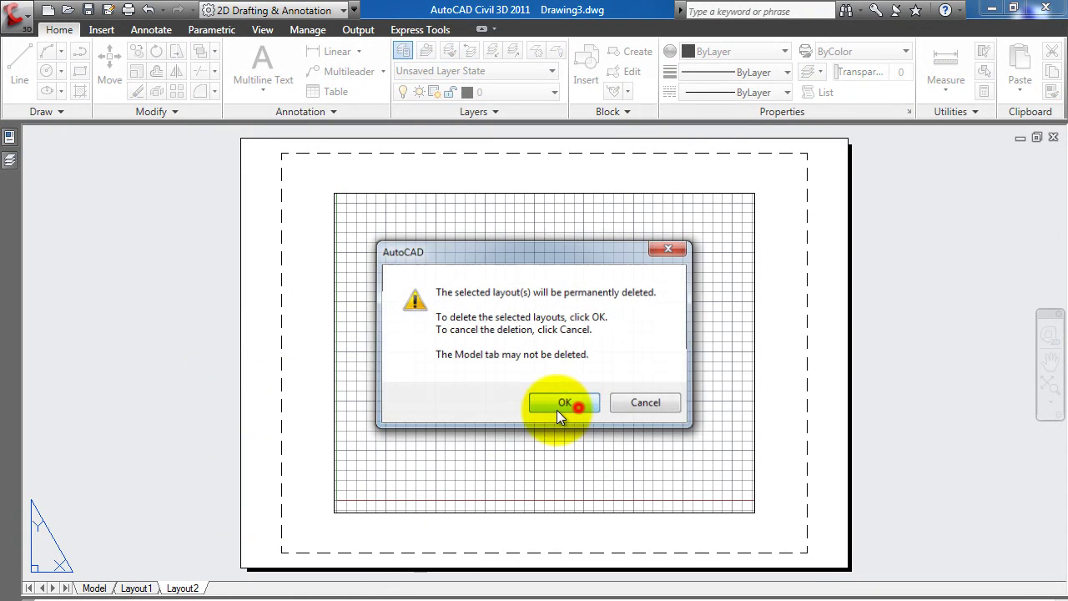
- Delete Layout1 as well so a fresh default Layout1 sheet is displayed
right_click(151, 589)
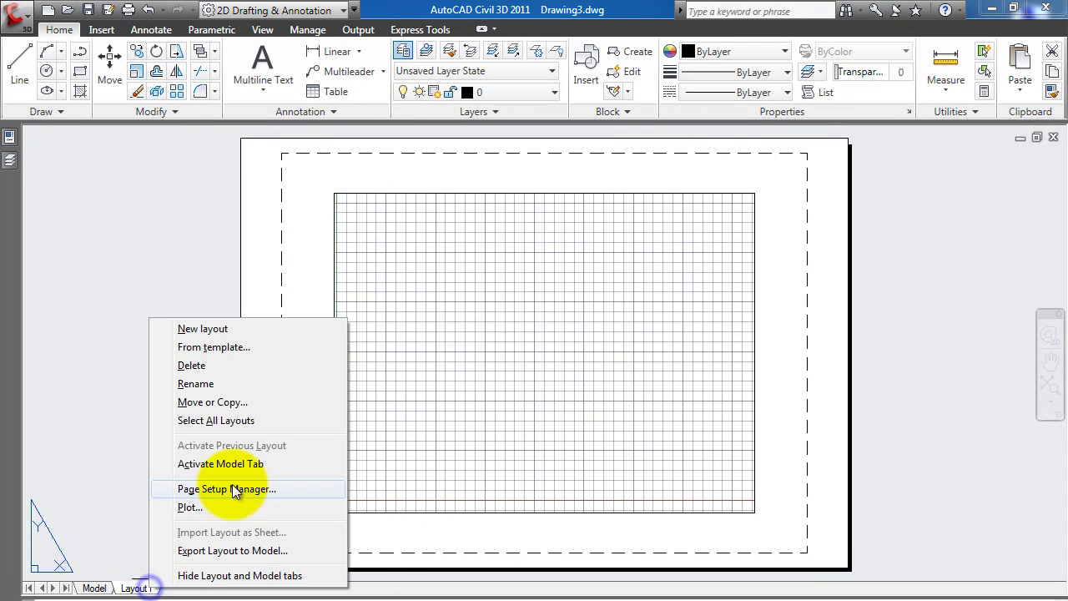
left_click(191, 360)
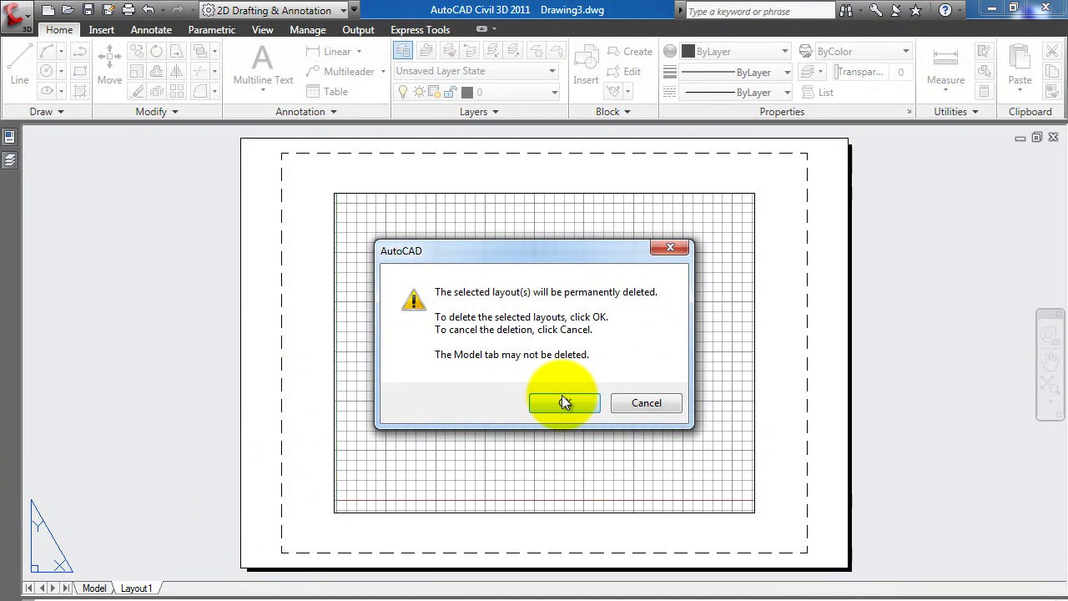
left_click(562, 402)
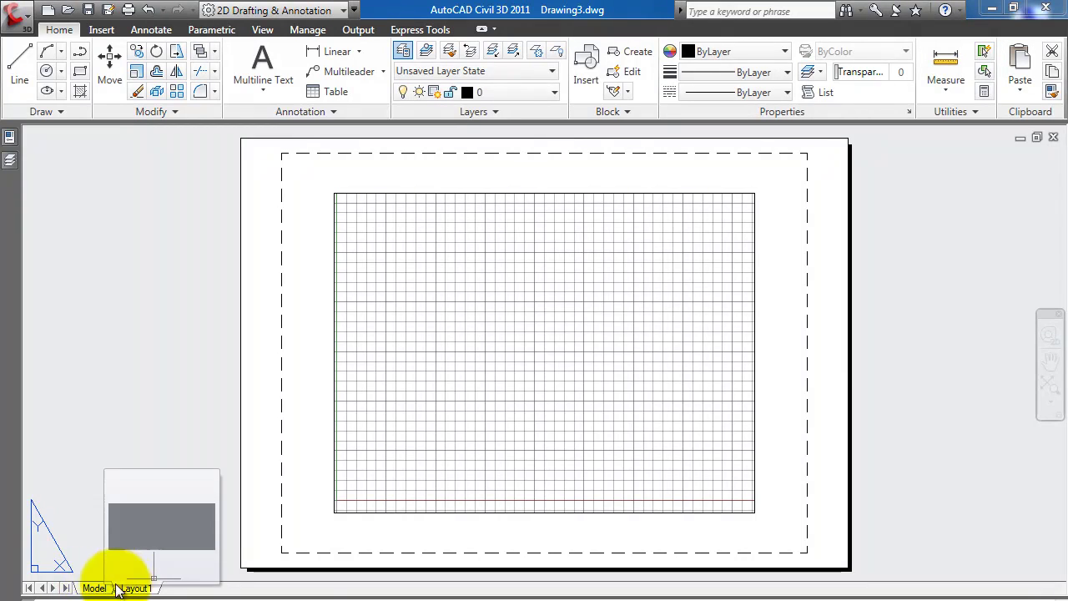
mouse_move(127, 590)
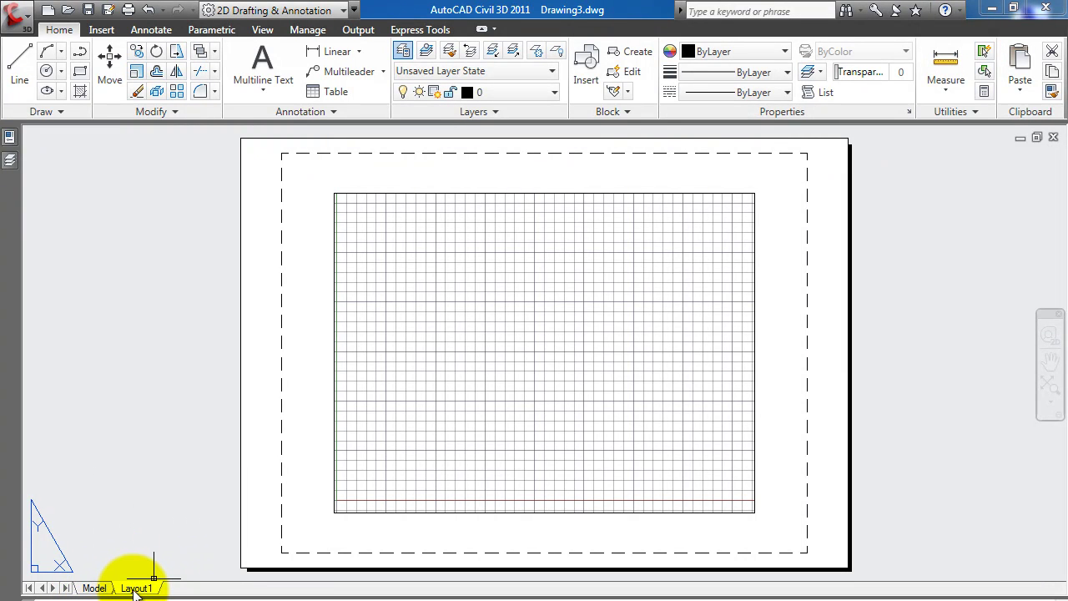
left_click(424, 393)
left_click(409, 237)
mouse_move(389, 197)
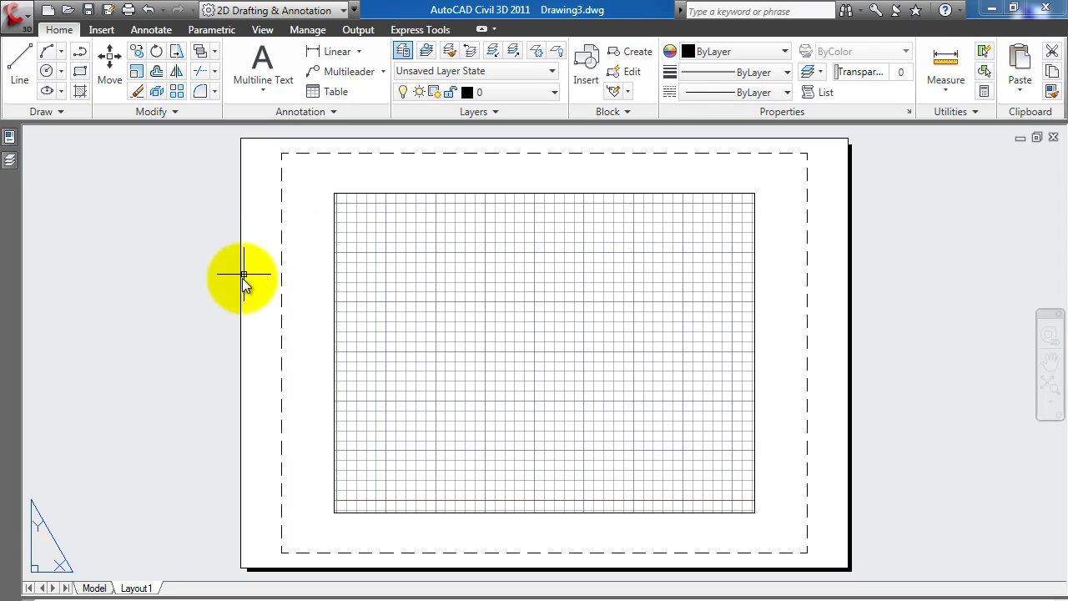
- Open Layout1's page setup for editing from the Page Setup Manager
right_click(137, 588)
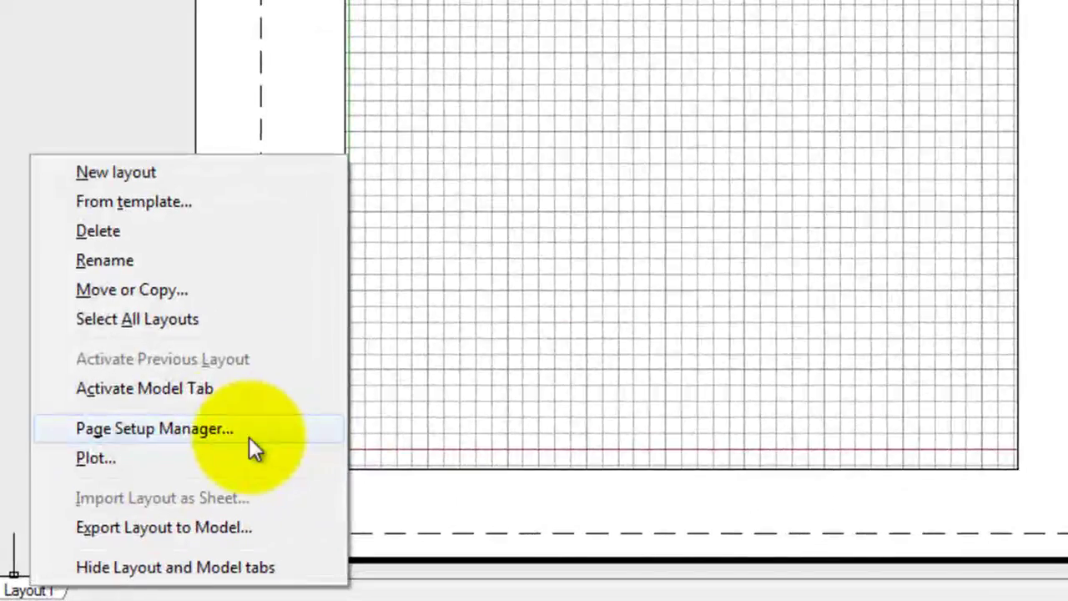
left_click(139, 429)
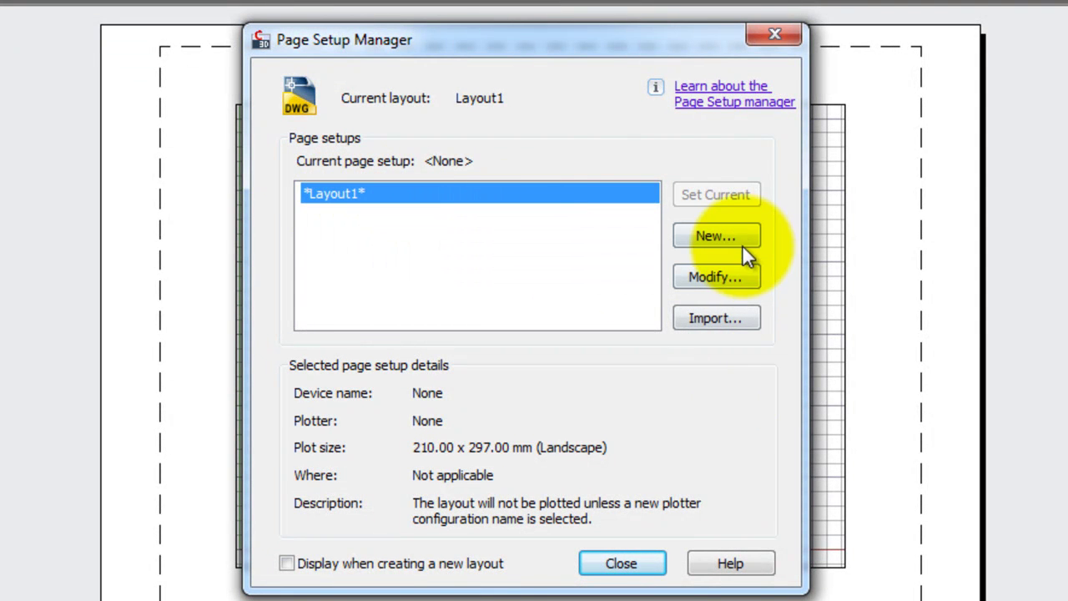
left_click(705, 277)
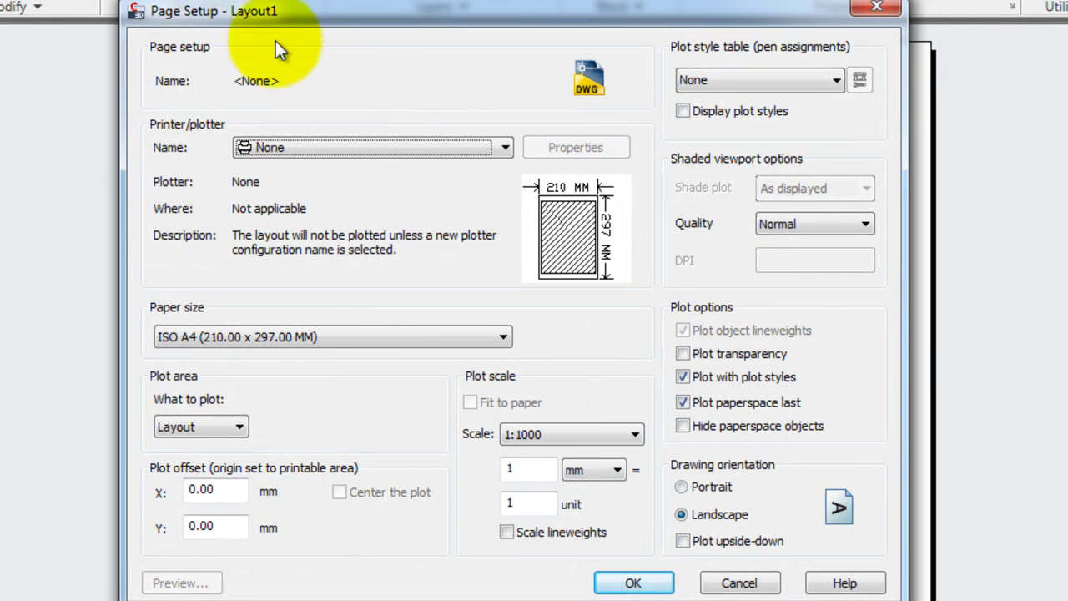
- Choose PDFCreator as the printer and A3 as the paper size
left_click(504, 151)
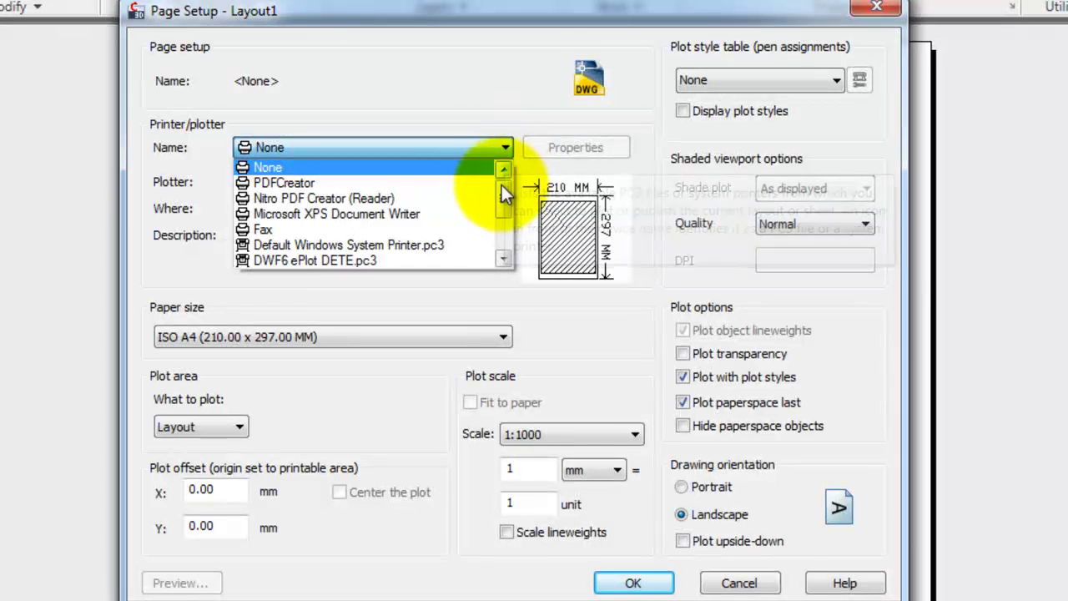
left_click(273, 182)
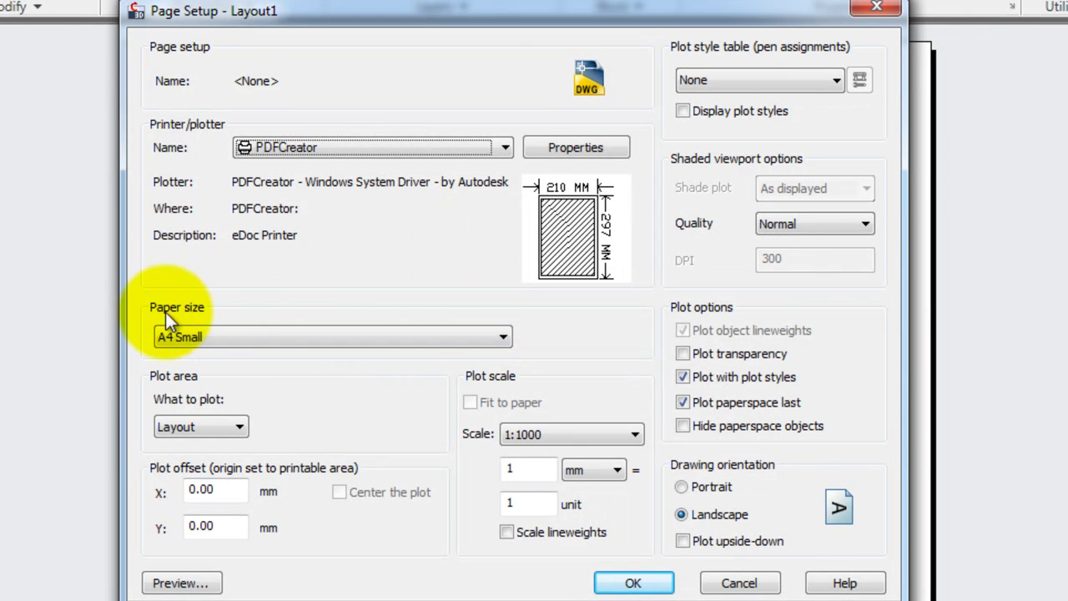
left_click(247, 336)
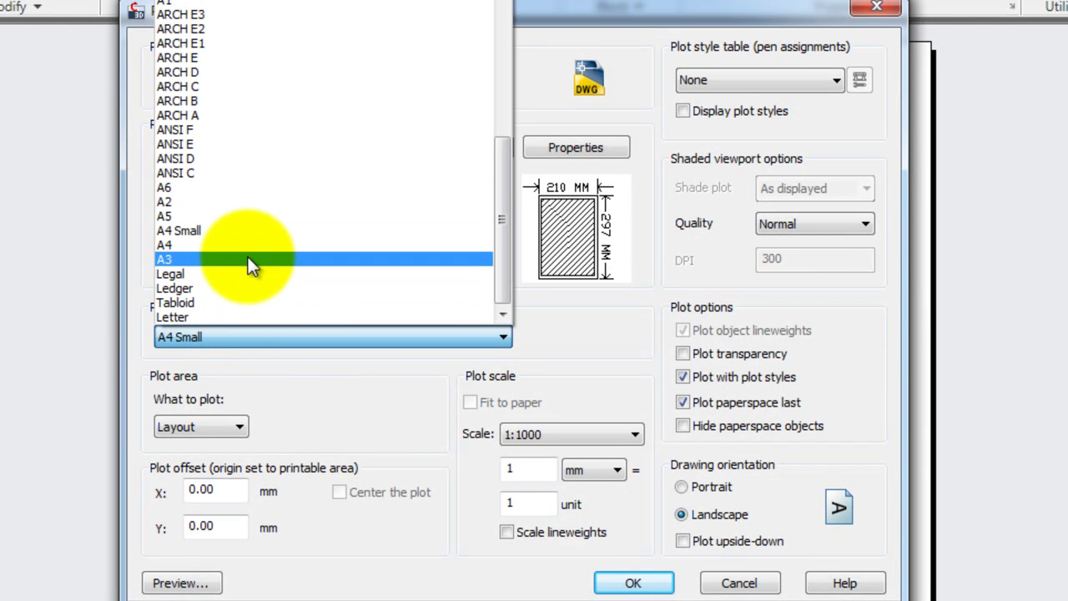
left_click(189, 261)
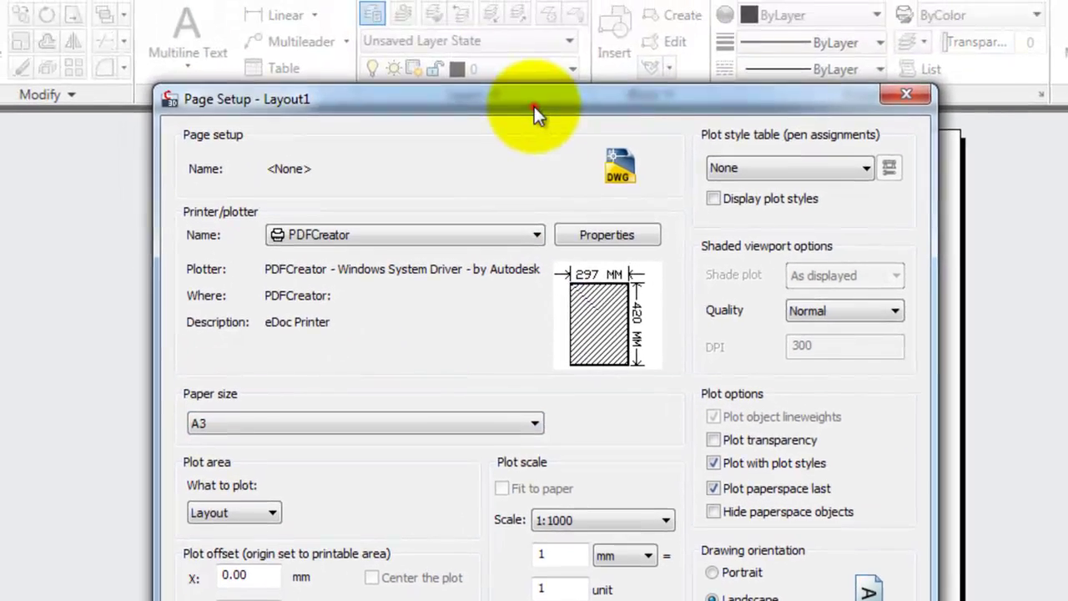
left_click_drag(534, 106, 520, 5)
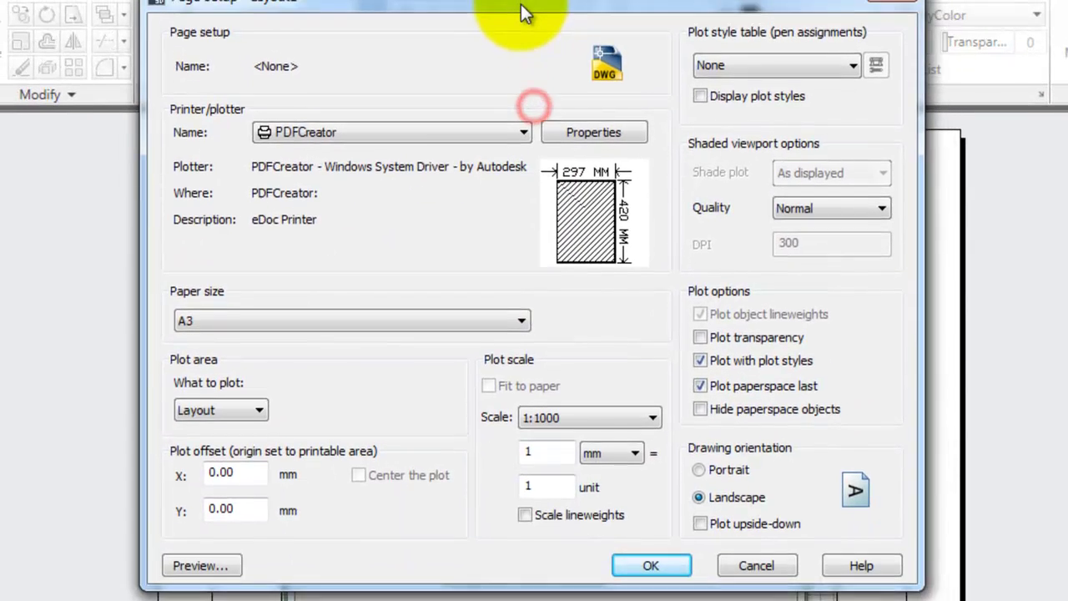
- Keep Layout as the plot area, set the plot scale to 1:1, and confirm
left_click(242, 423)
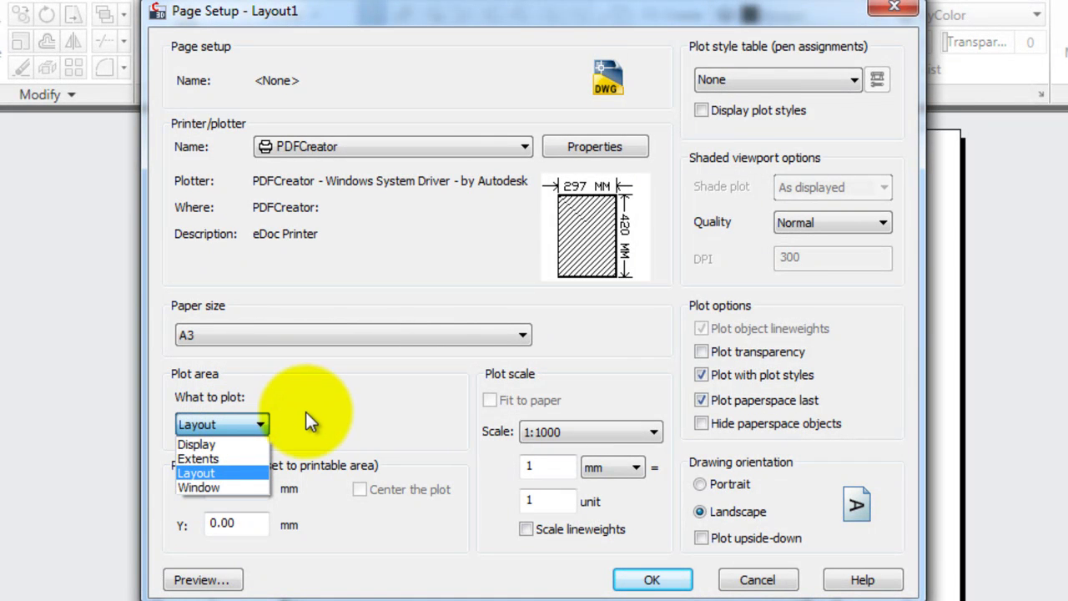
key("Up")
key("Up")
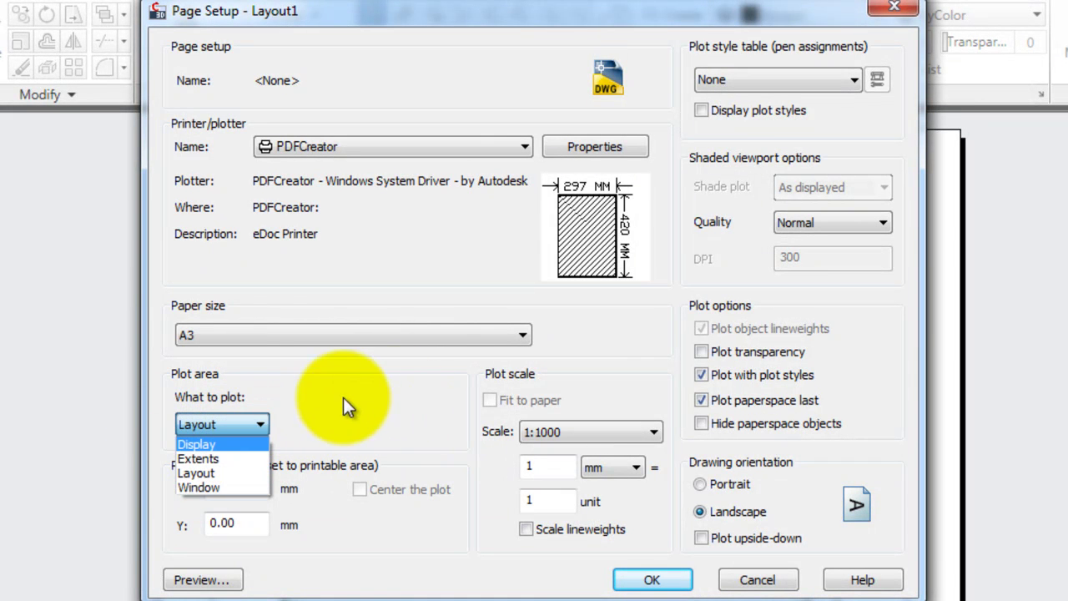
left_click(374, 410)
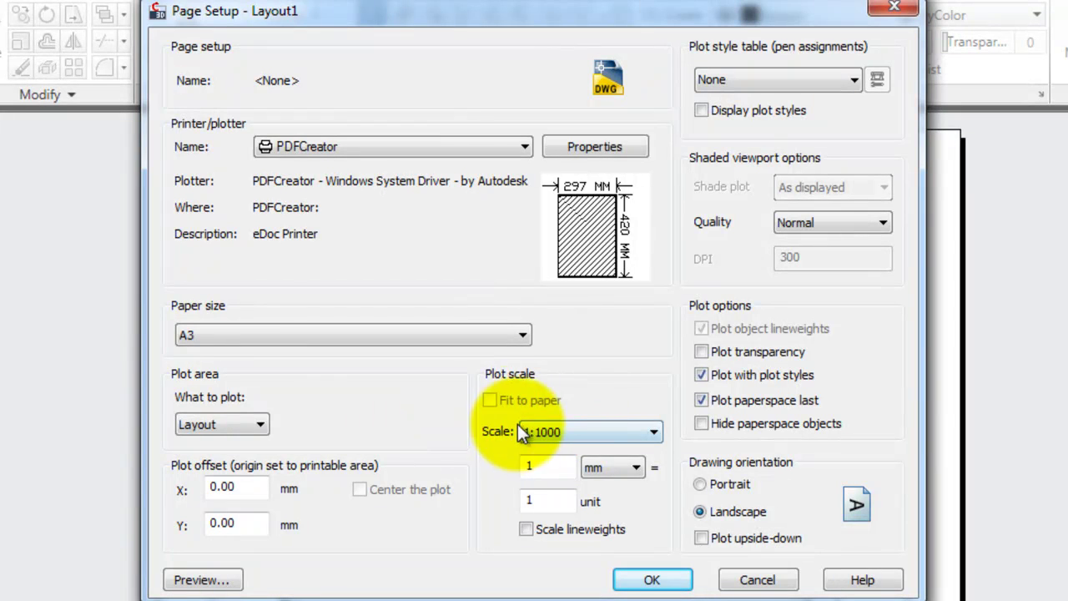
left_click(642, 430)
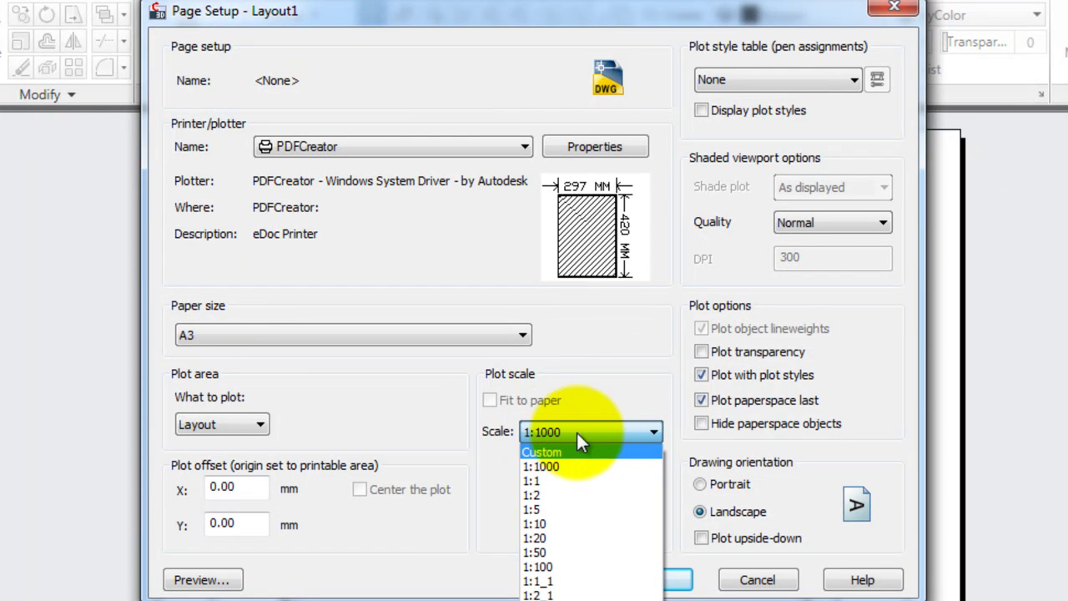
left_click(556, 581)
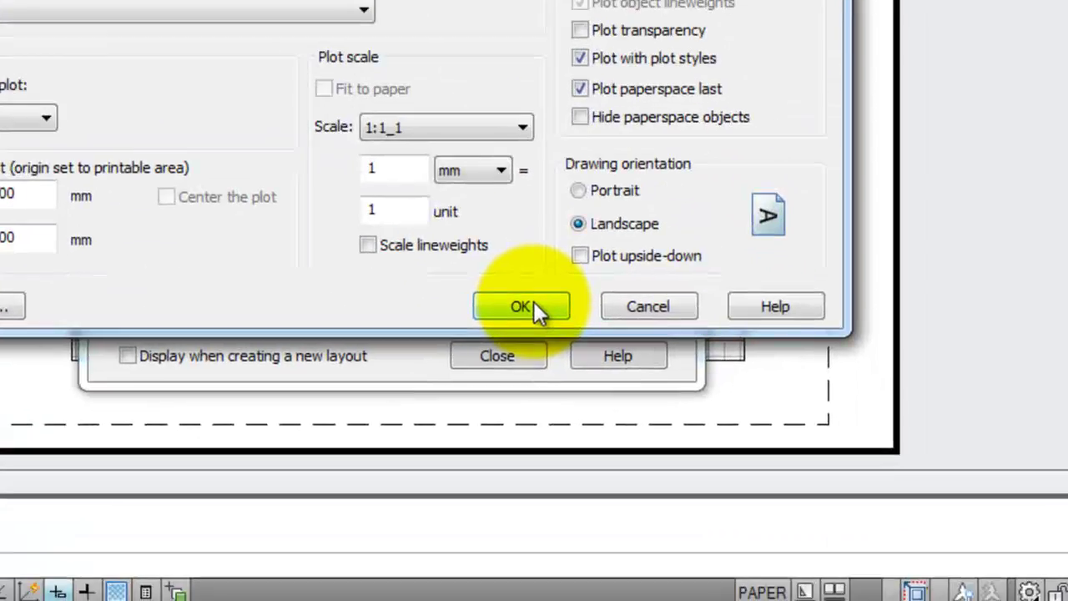
left_click(659, 581)
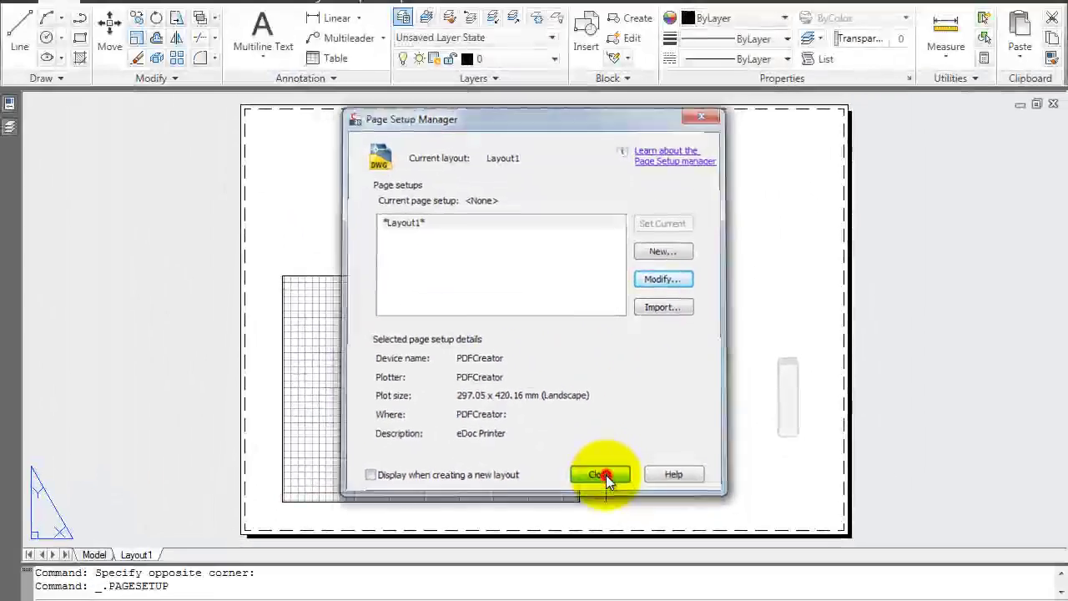
- Close the Page Setup Manager and delete Layout1's default gridded viewport
left_click(497, 354)
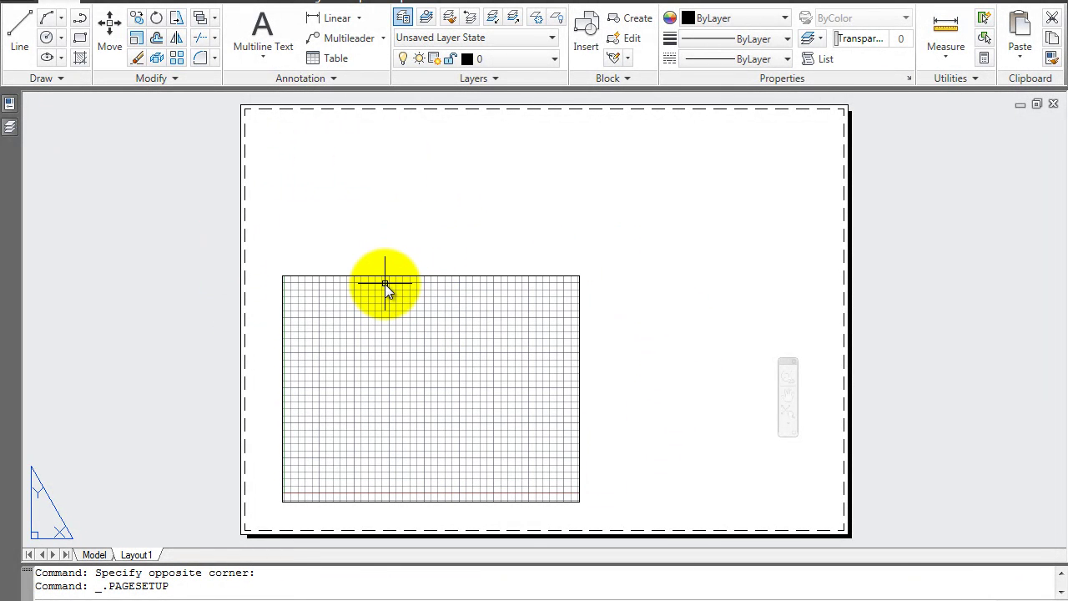
left_click(424, 272)
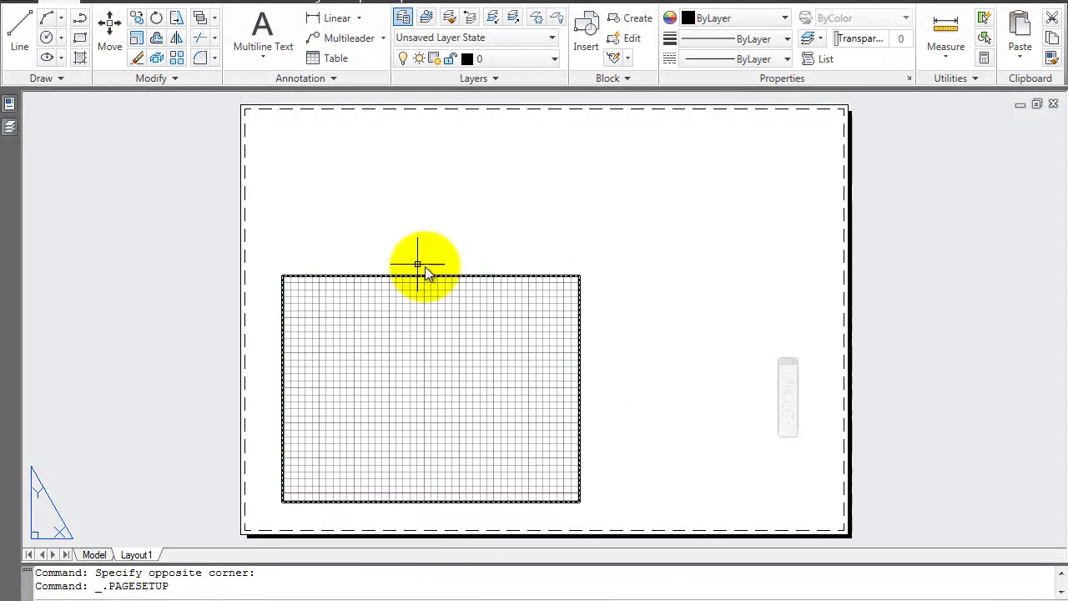
left_click(458, 358)
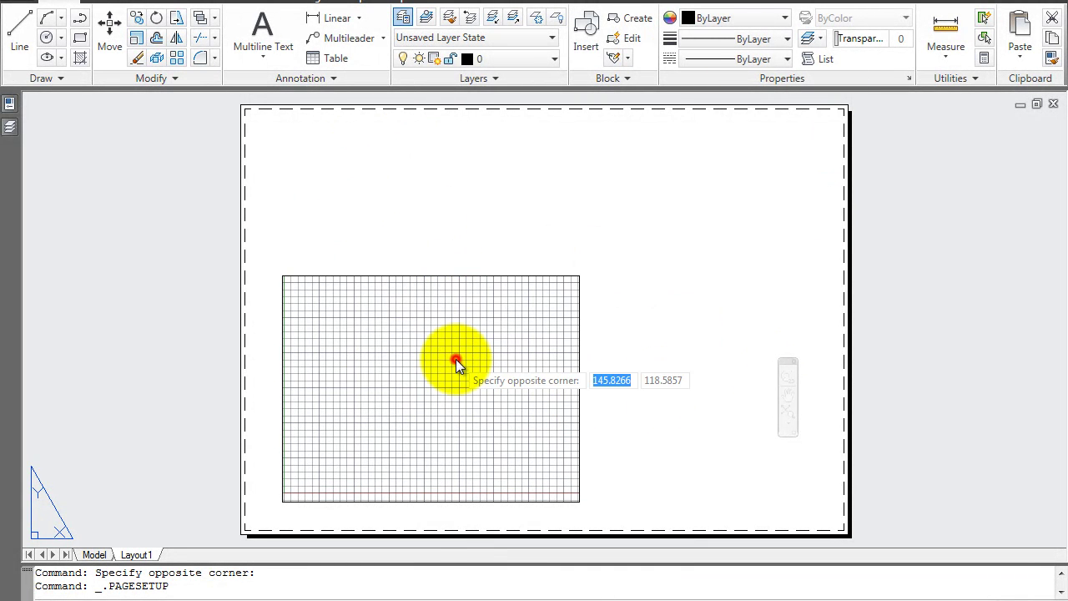
left_click(447, 297)
left_click(447, 284)
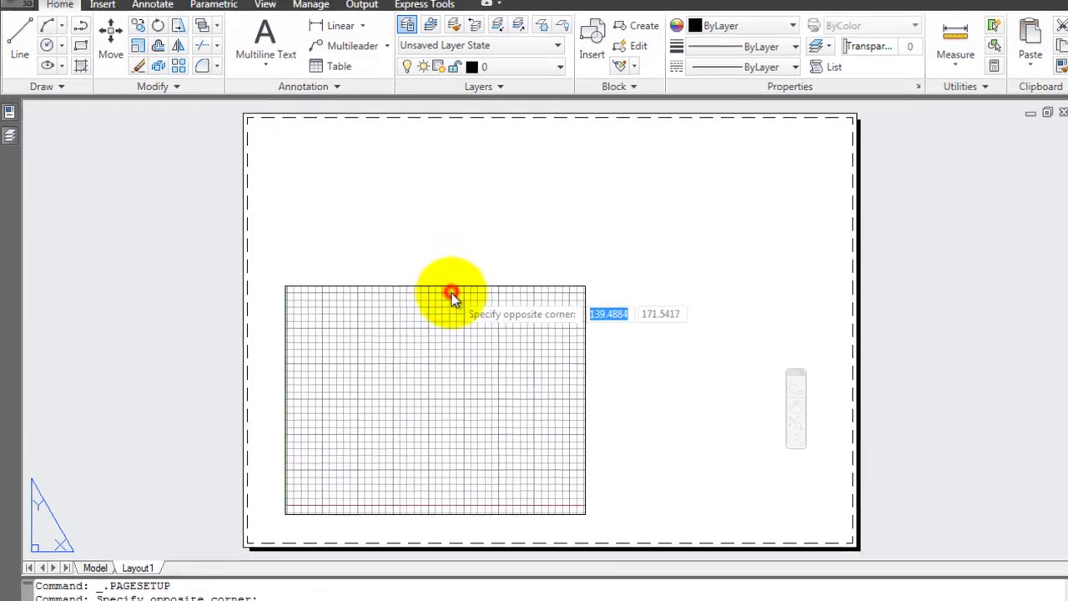
left_click(452, 293)
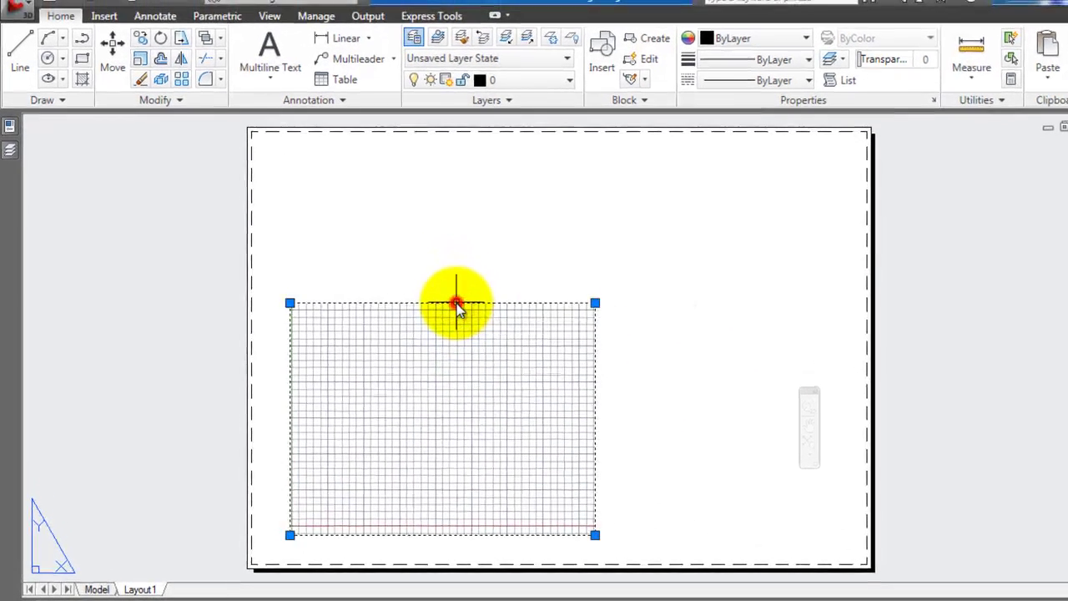
key("Escape")
left_click(540, 289)
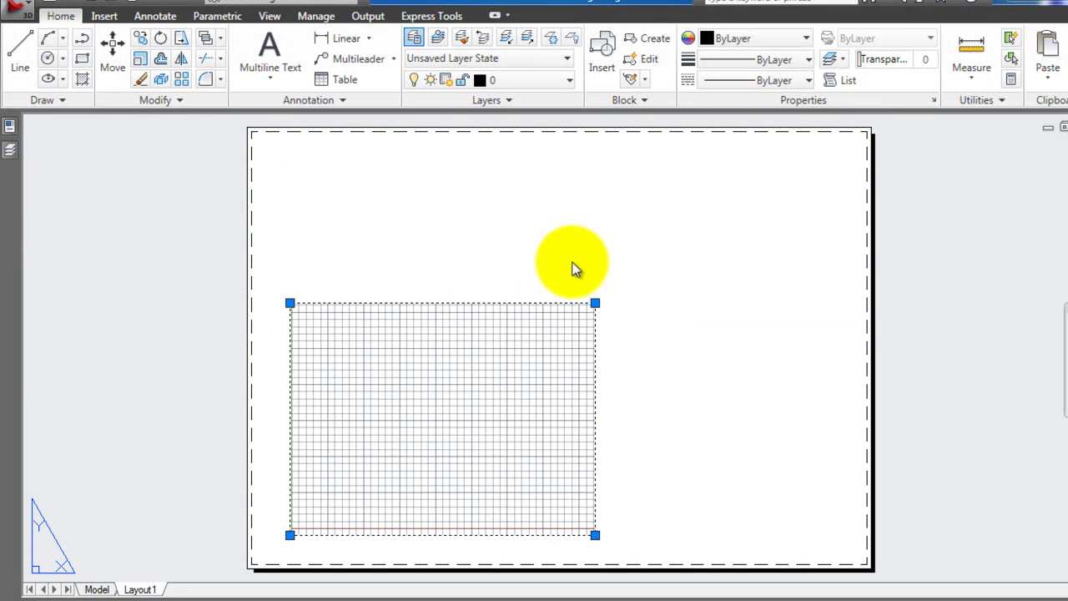
key("Delete")
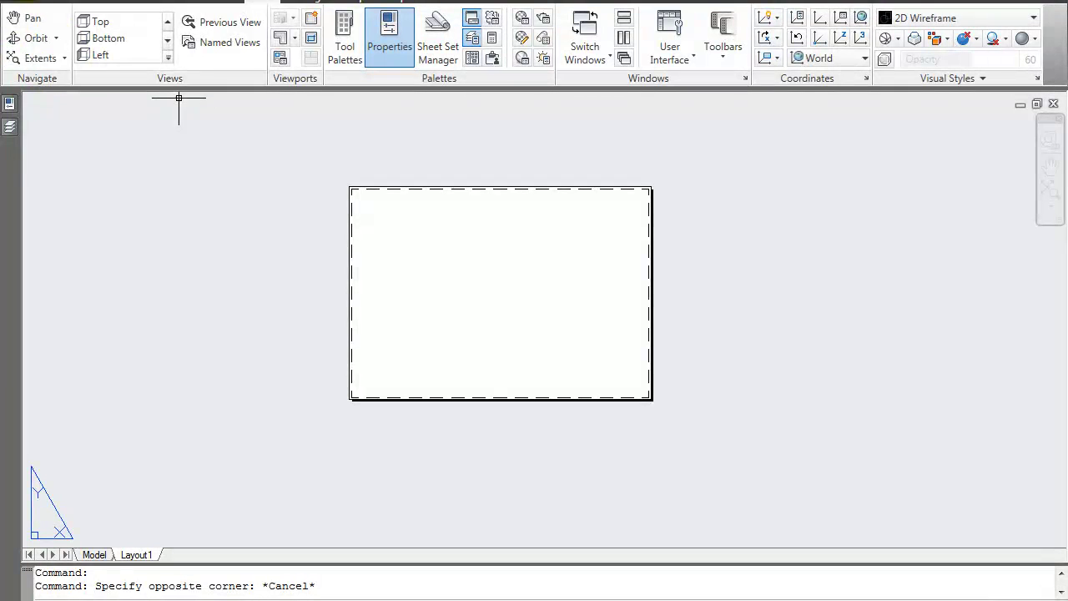
- Open Template_block.dwg from recent documents and tile it vertically beside Drawing3
left_click(11, 6)
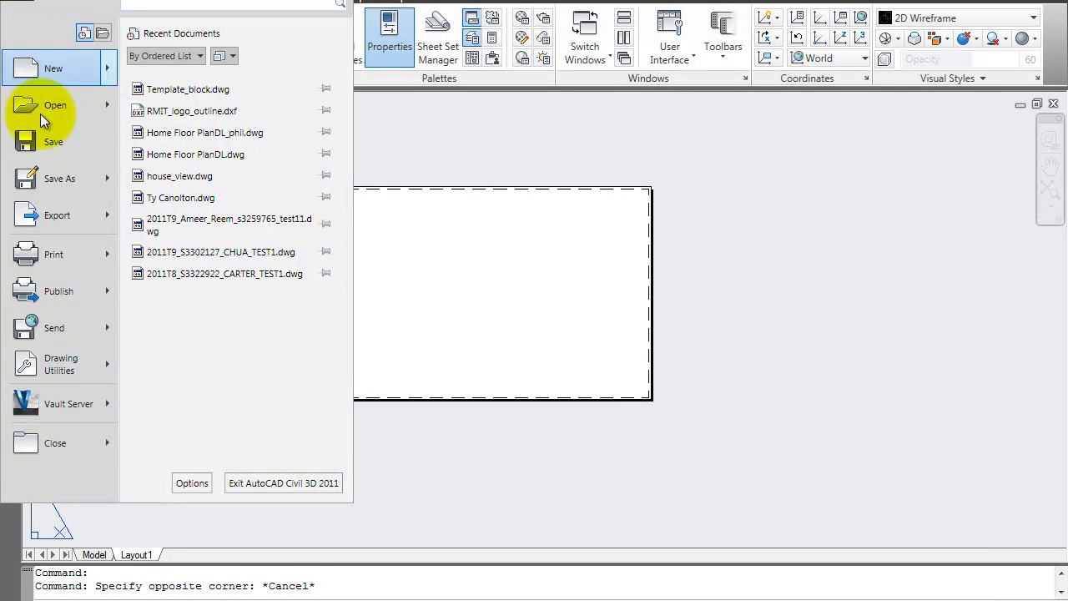
mouse_move(166, 94)
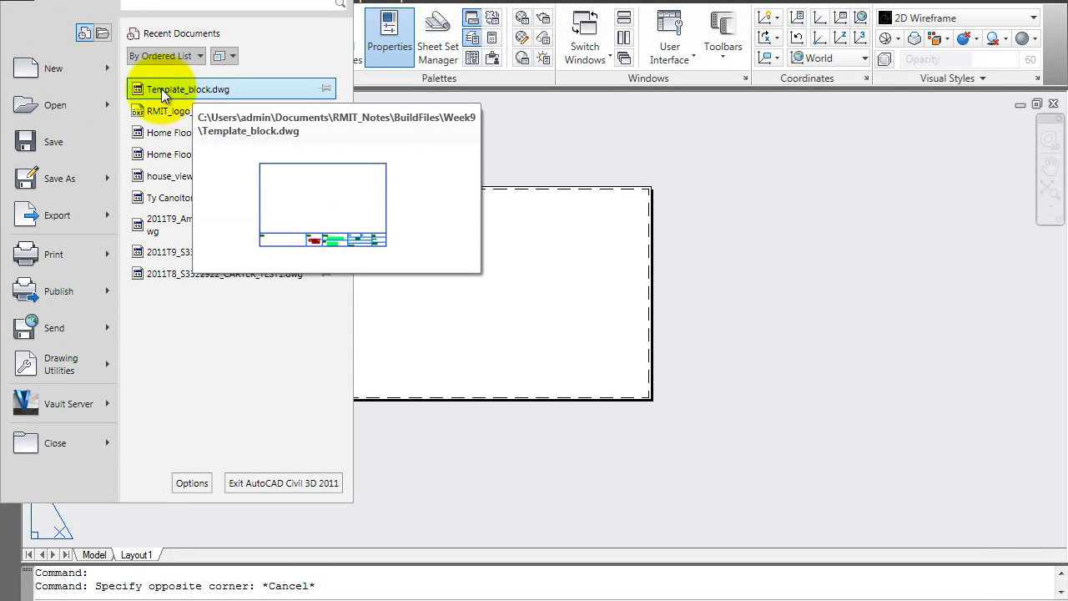
left_click(171, 90)
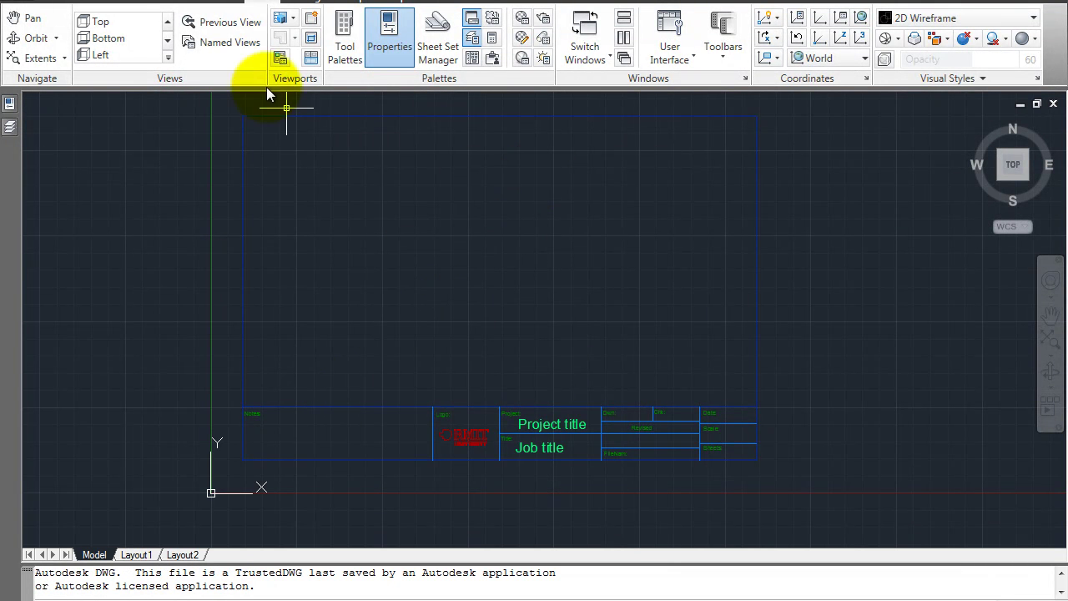
left_click(625, 39)
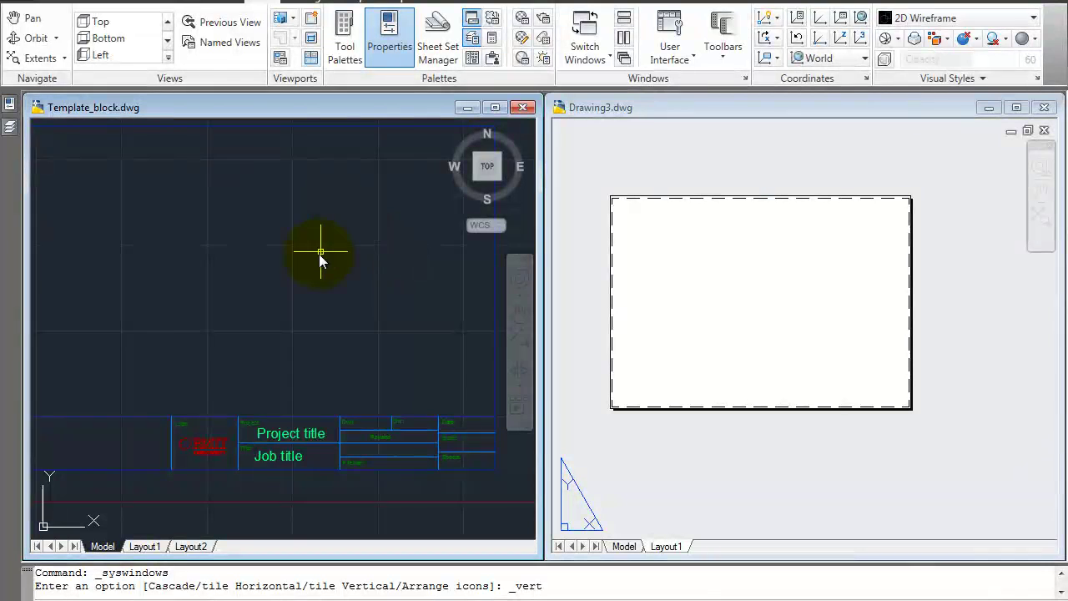
left_click(315, 126)
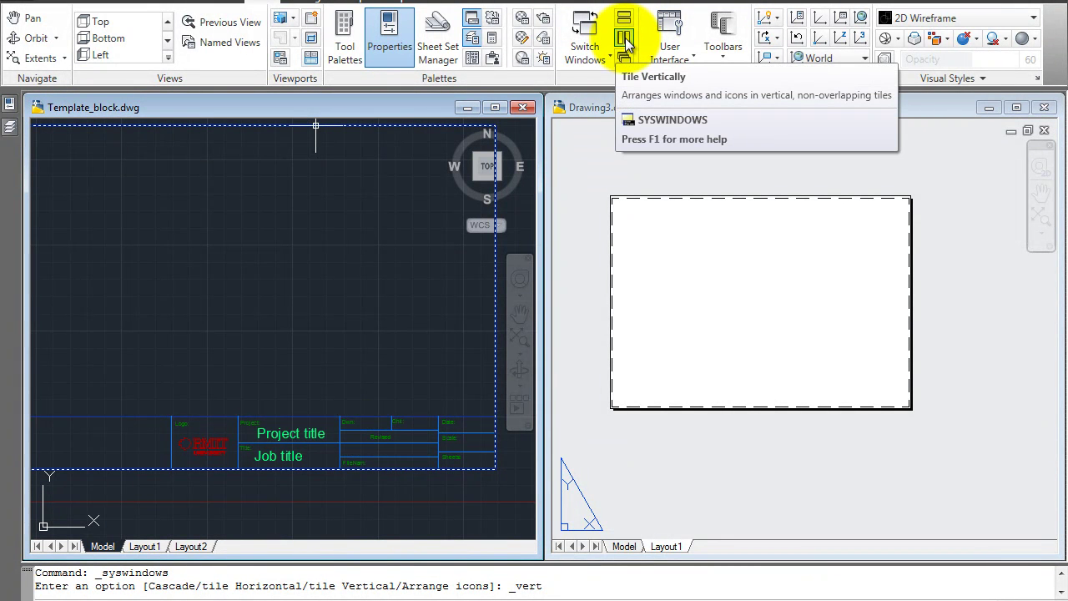
scroll(228, 205, "up", 2)
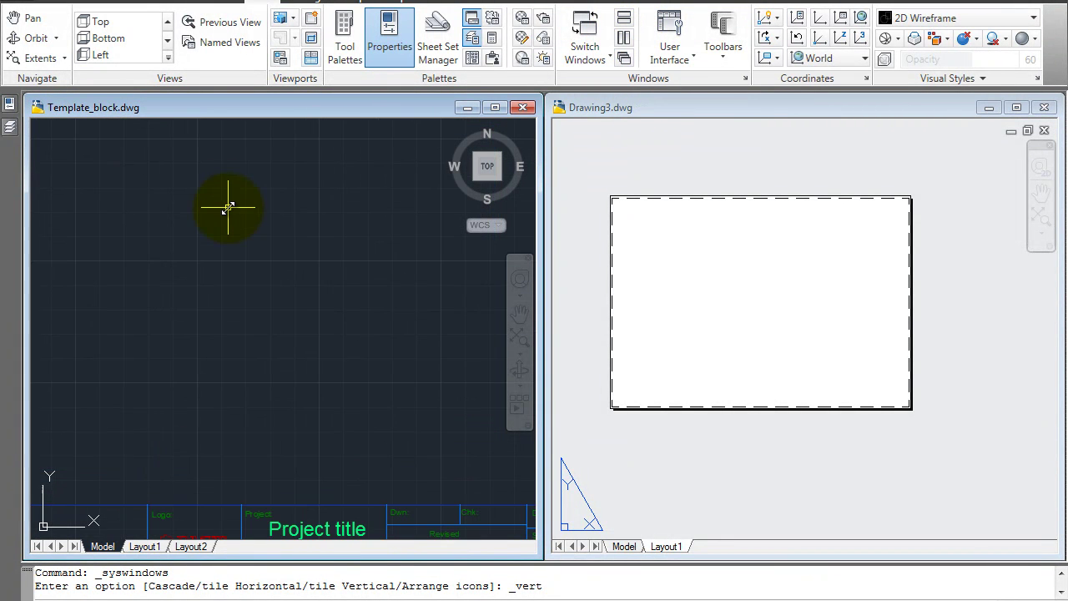
scroll(228, 205, "down", 5)
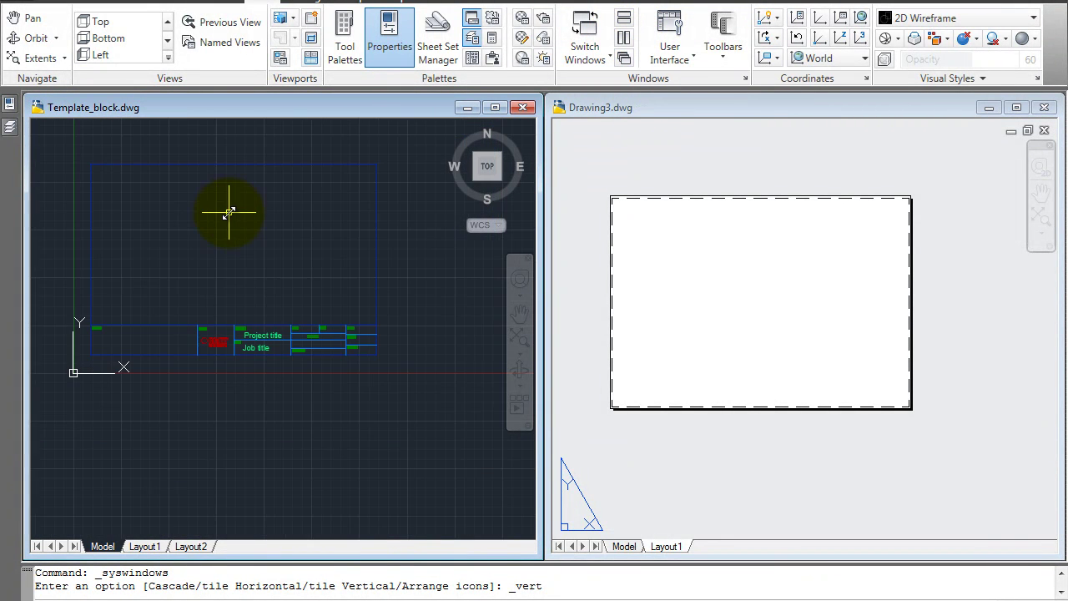
- Window-select Template_block's title block, drag it onto Drawing3's Layout1, then minimize Template_block
left_click(80, 151)
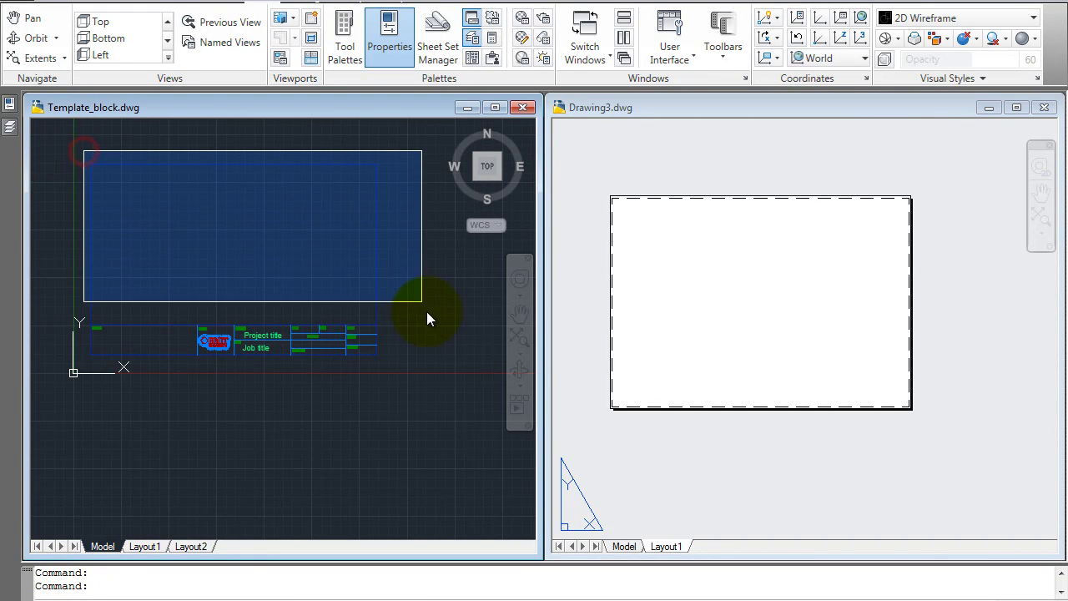
left_click(394, 369)
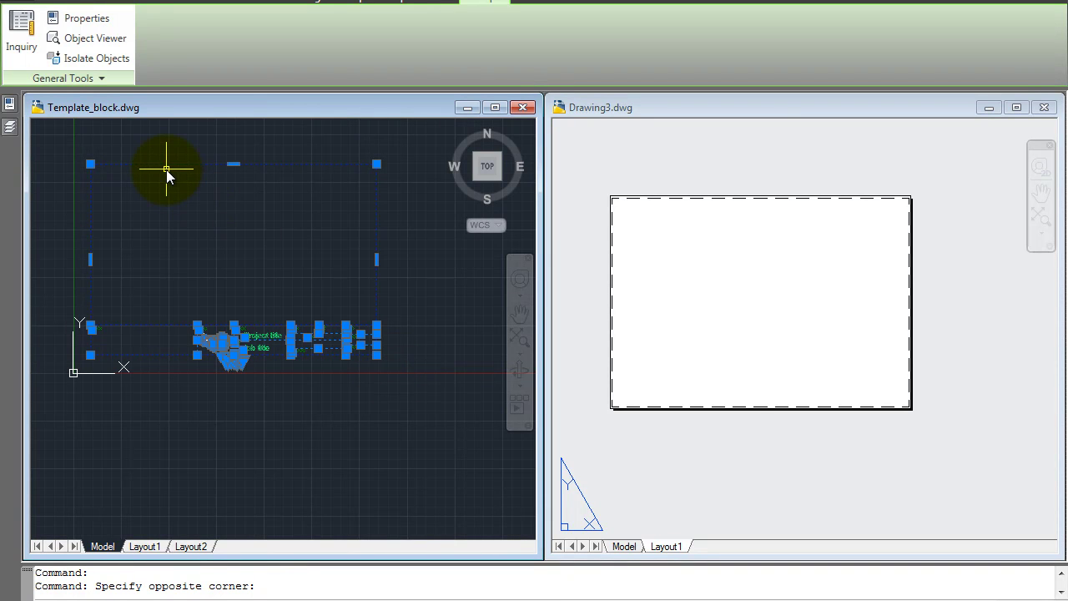
left_click_drag(165, 166, 697, 214)
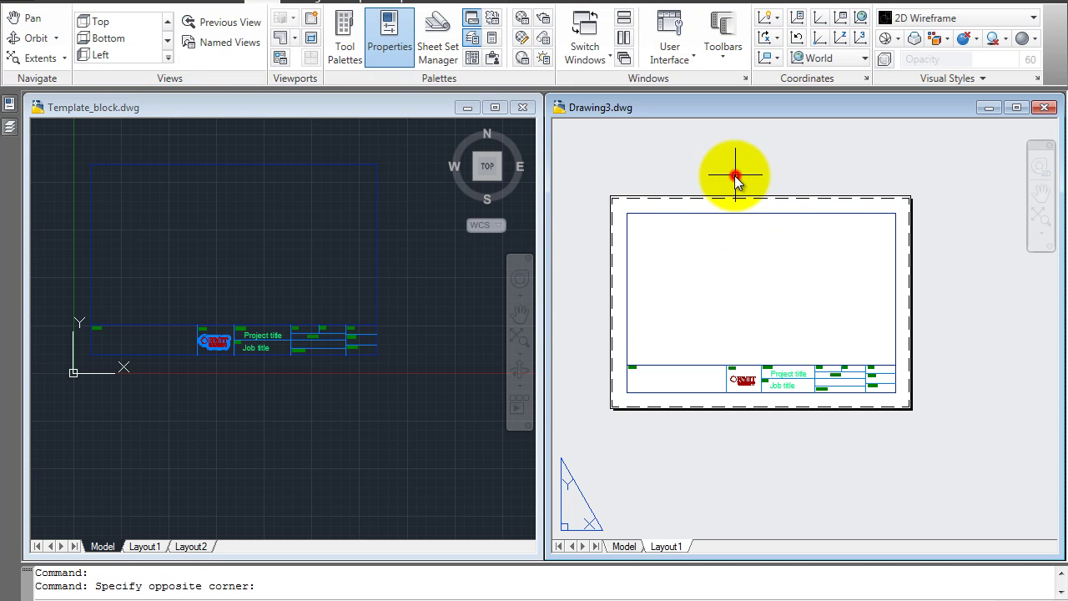
left_click(464, 108)
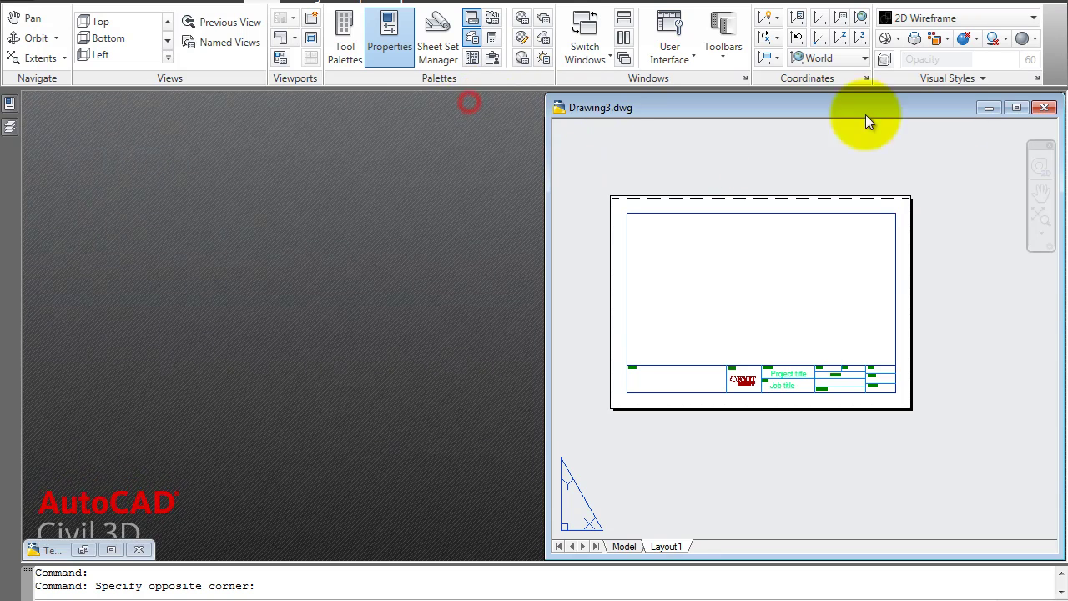
- Maximize Drawing3, zoom in on the layout, and reopen Layout1's Page Setup Manager
left_click(1015, 106)
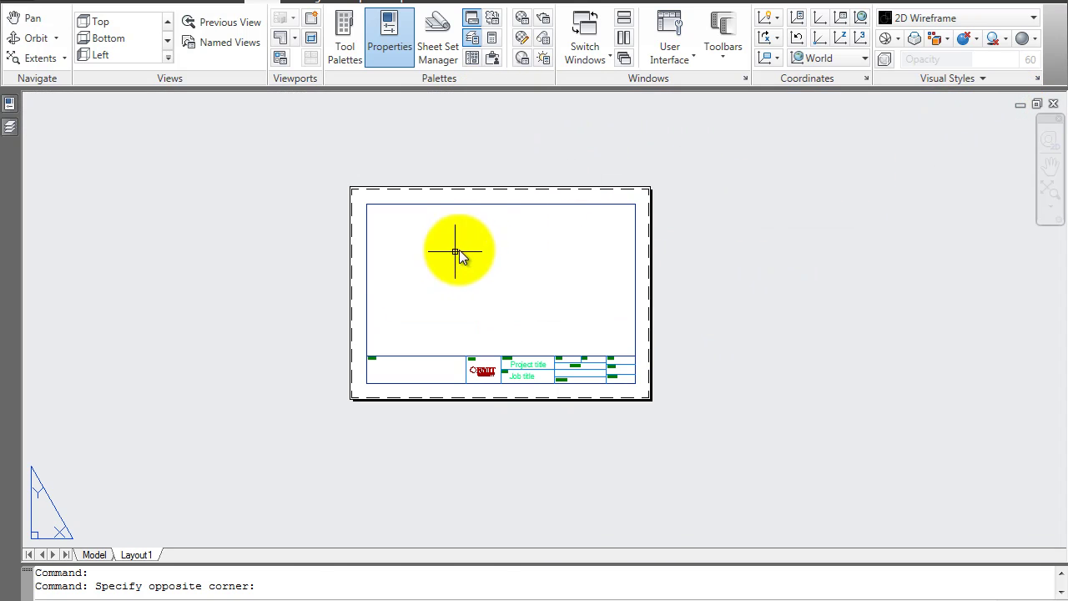
left_click(297, 197)
scroll(444, 271, "up", 3)
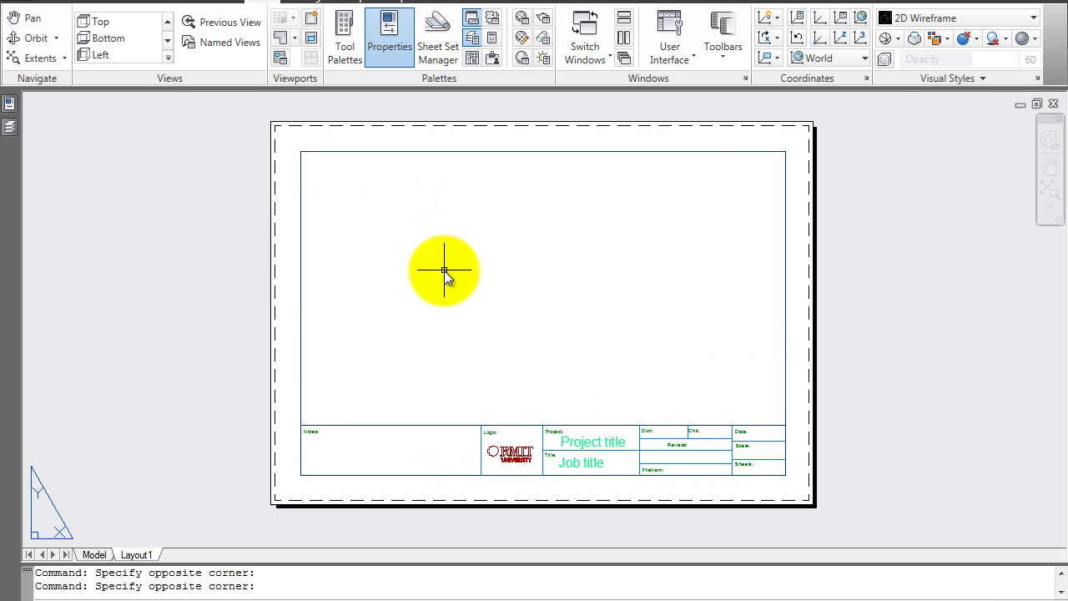
scroll(444, 270, "up", 1)
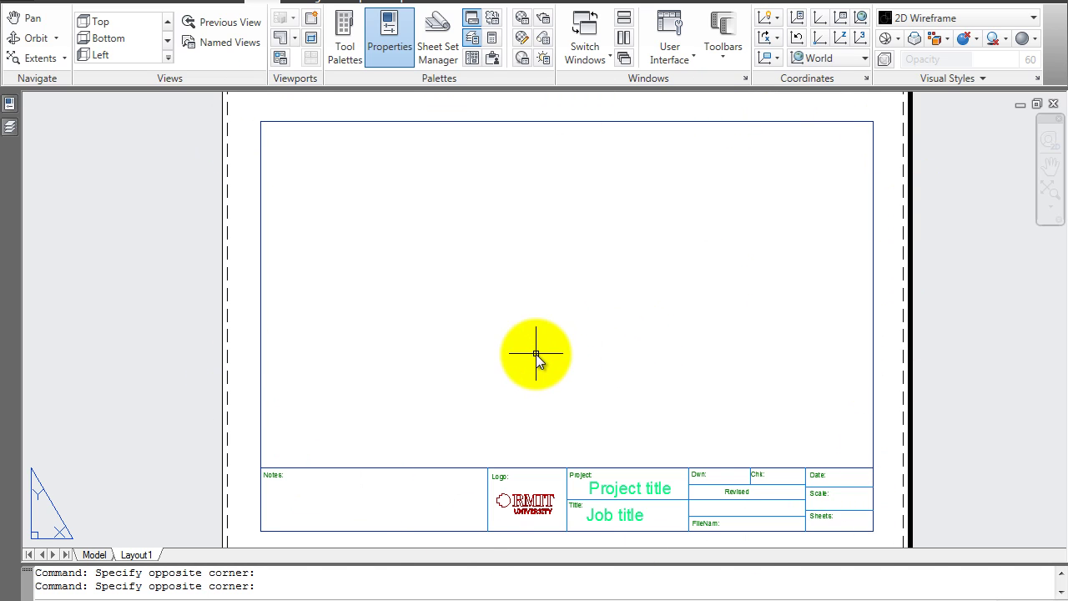
right_click(136, 556)
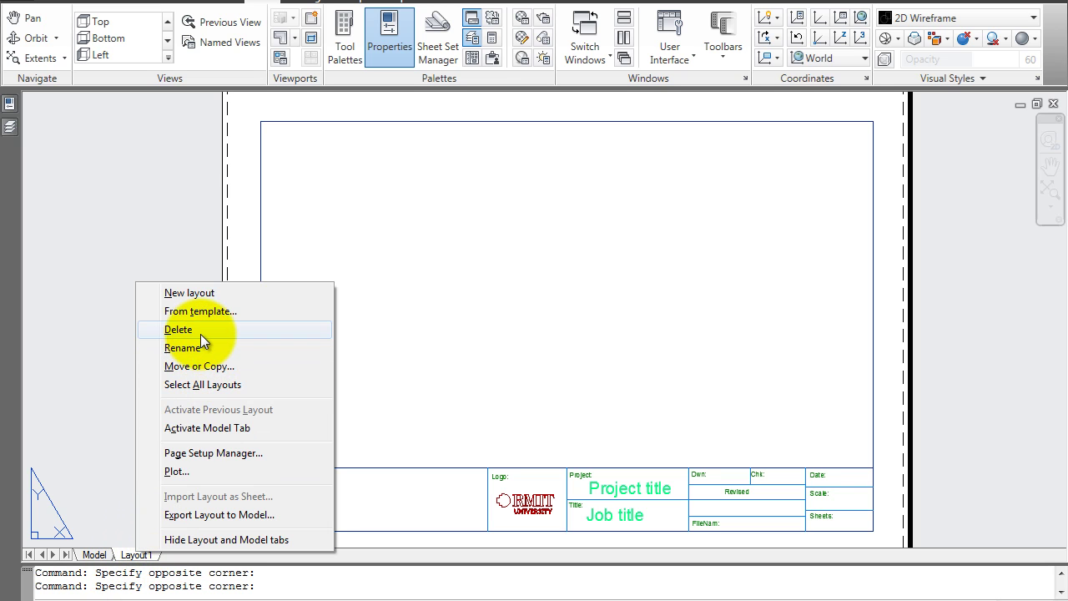
left_click(205, 450)
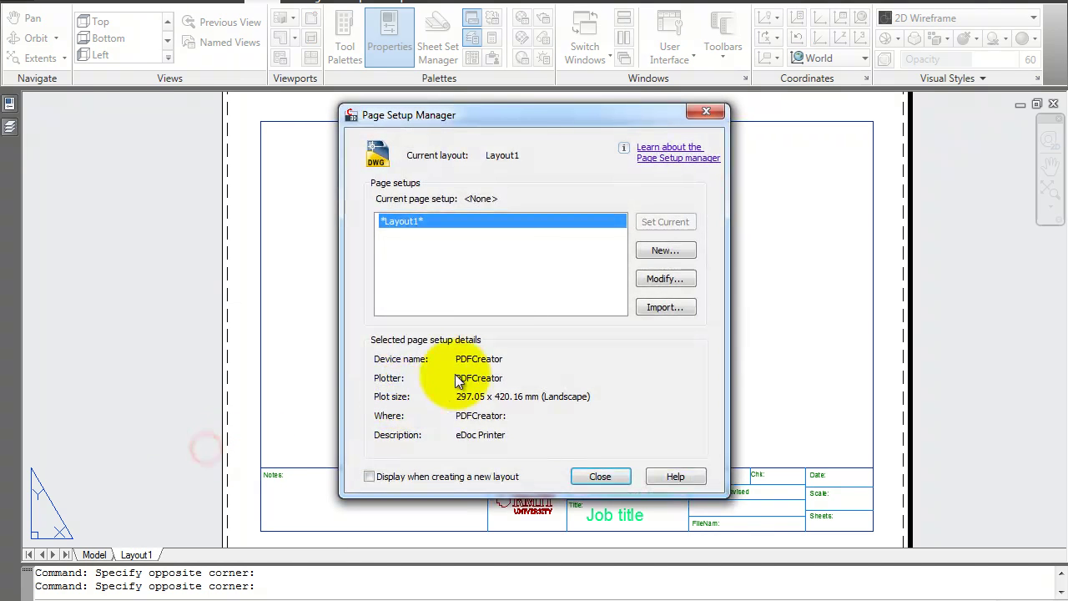
- Set Layout1's plot style to monochrome.ctb, turn off Plot paperspace last, and preview
left_click(659, 278)
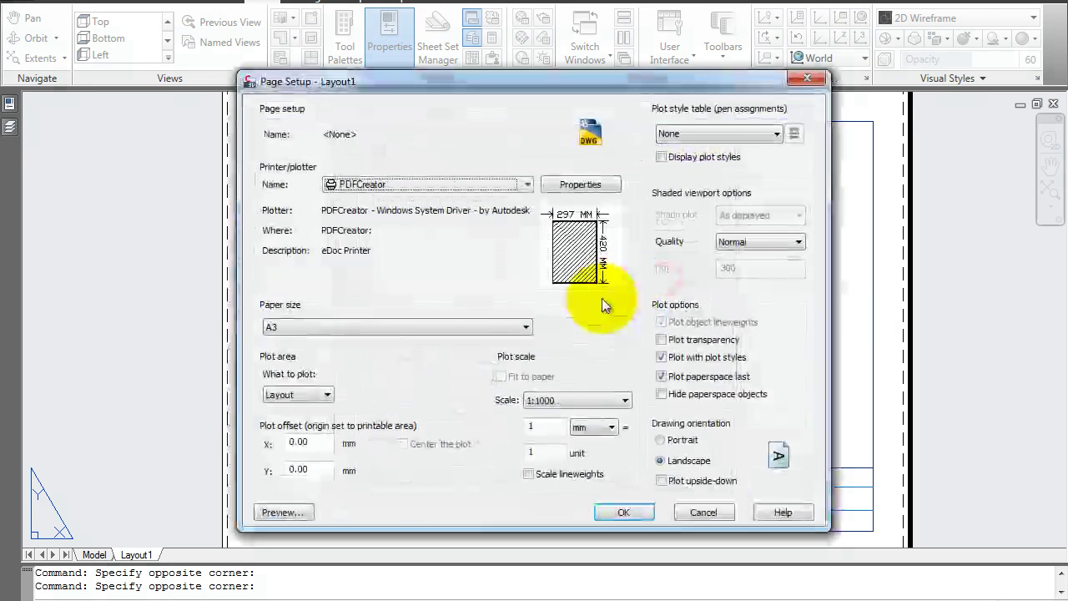
left_click_drag(649, 86, 495, 108)
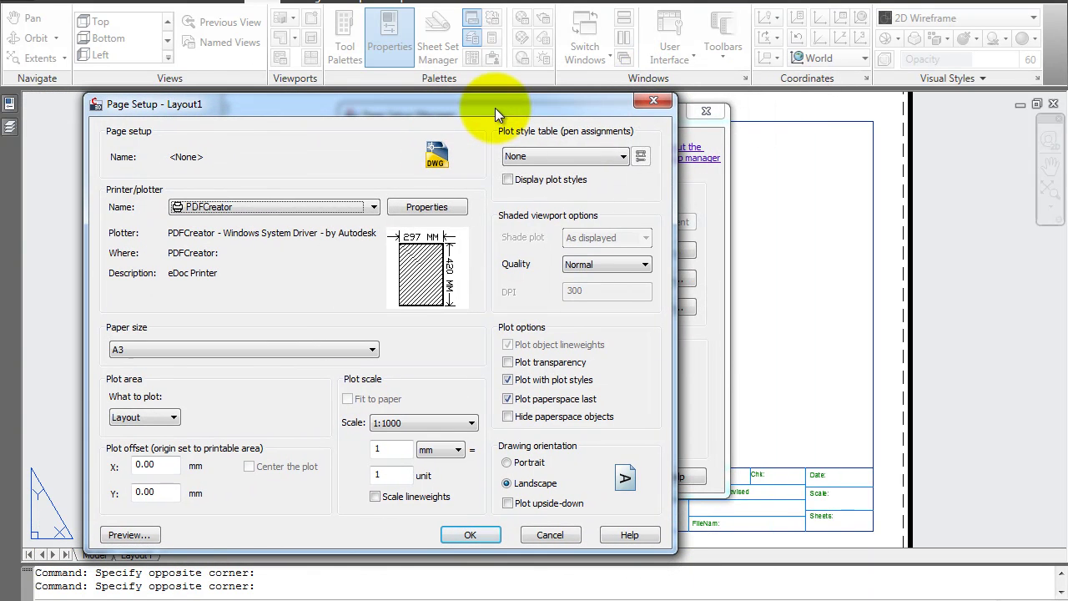
left_click(608, 156)
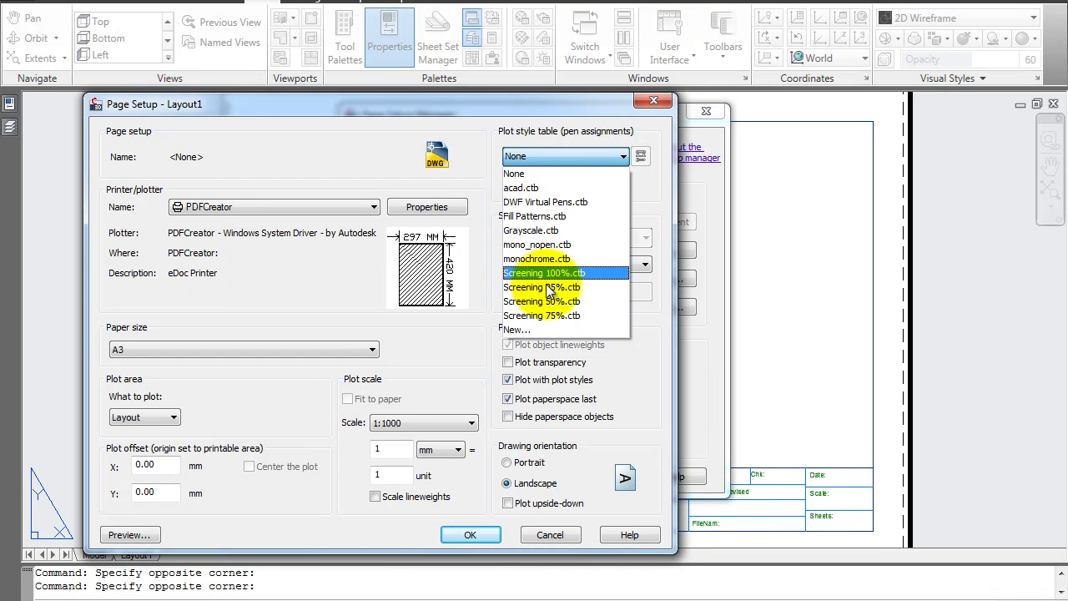
left_click(524, 259)
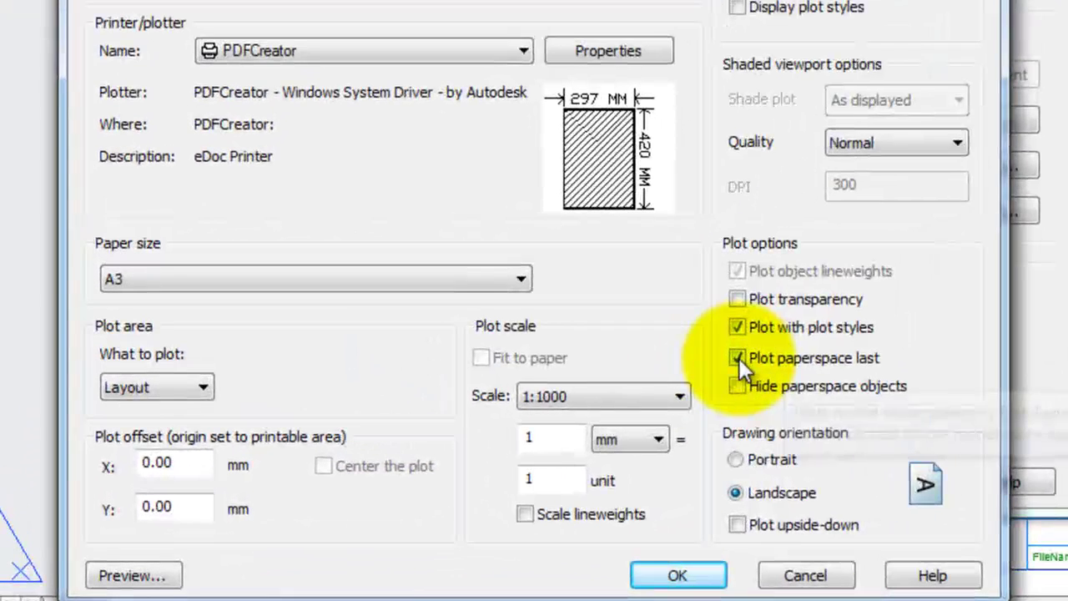
left_click(507, 399)
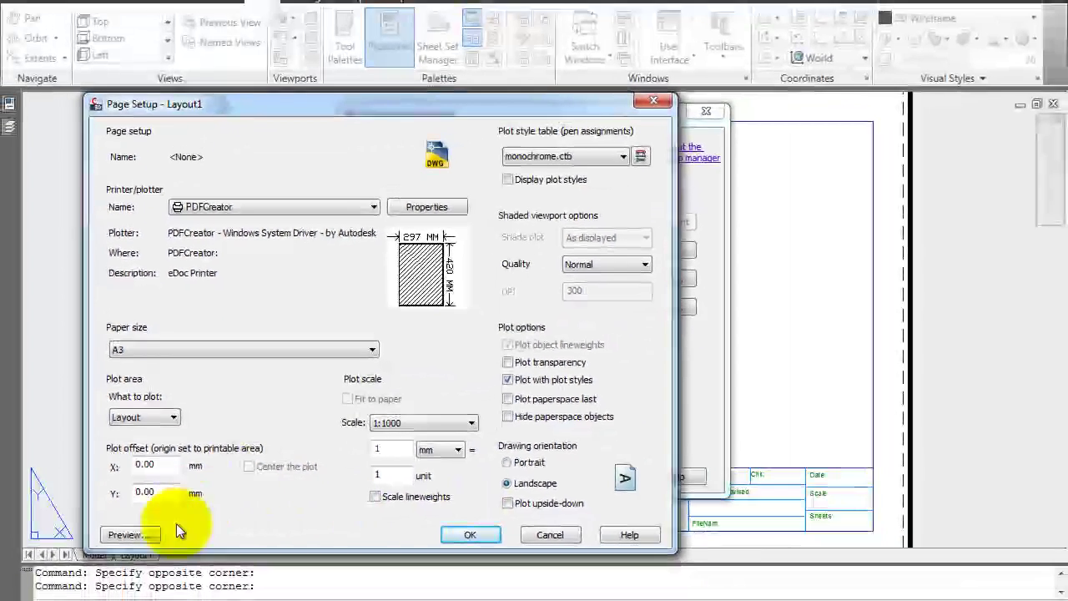
left_click(122, 535)
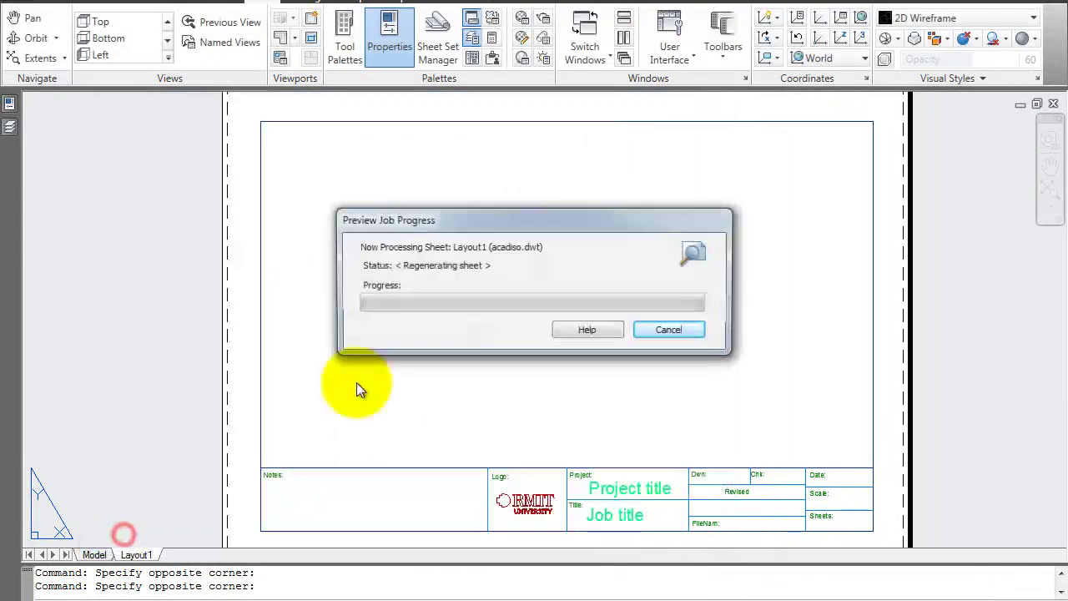
- Zoom and pan the preview to confirm the title block plots in black, then close it
scroll(584, 353, "up", 3)
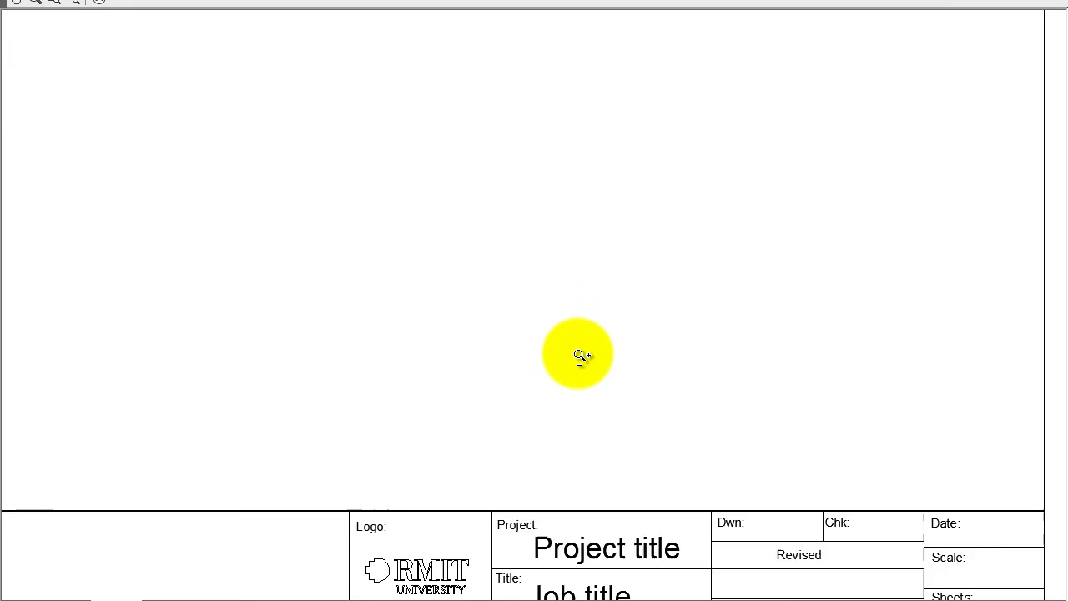
scroll(578, 356, "down", 2)
scroll(568, 463, "up", 6)
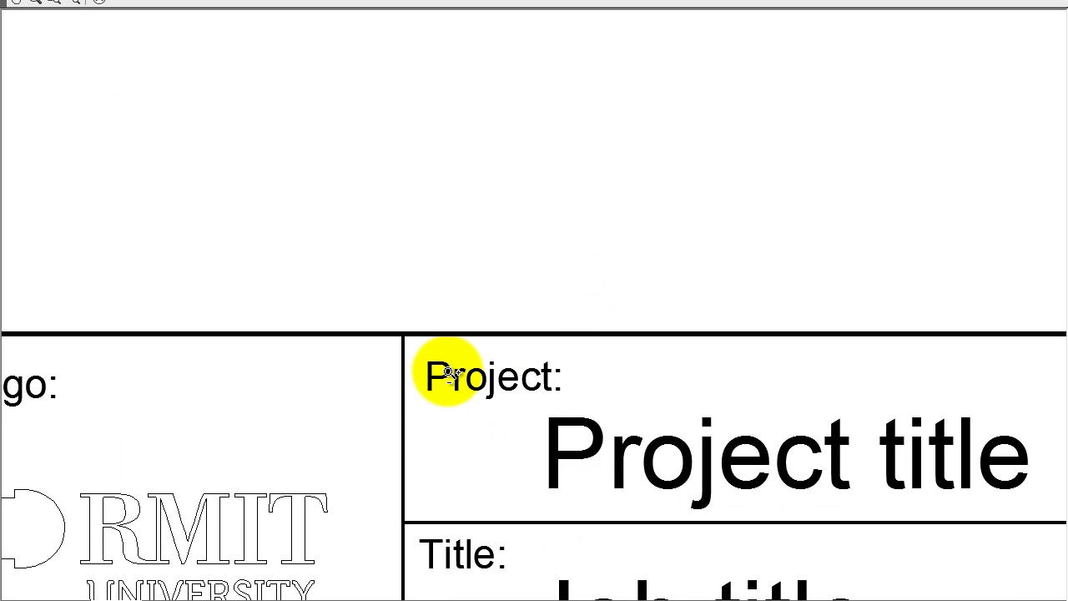
scroll(291, 454, "down", 4)
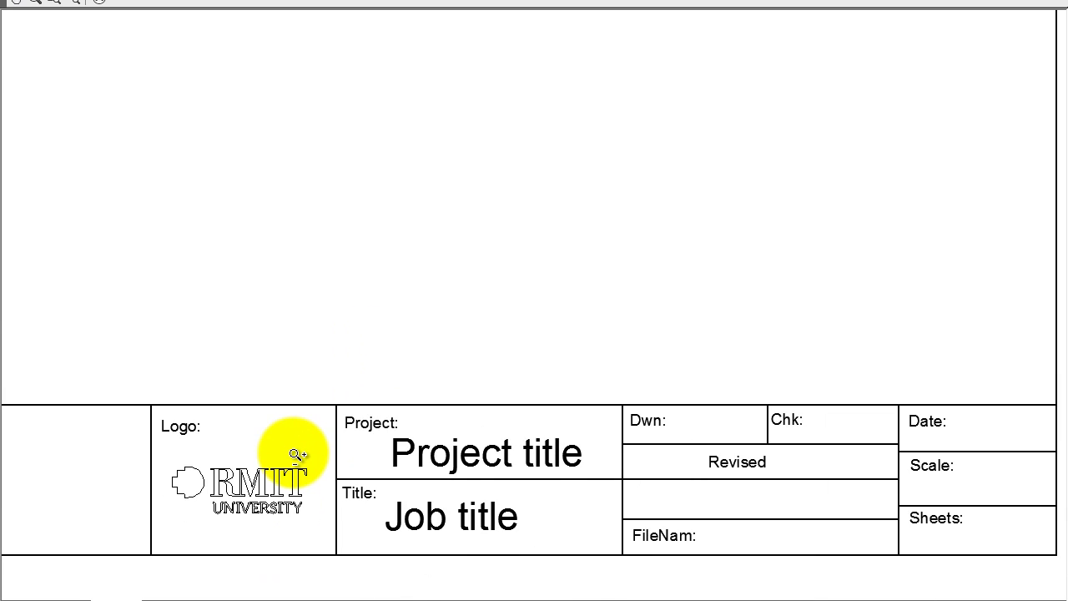
scroll(297, 454, "down", 5)
middle_click_drag(281, 432, 467, 440)
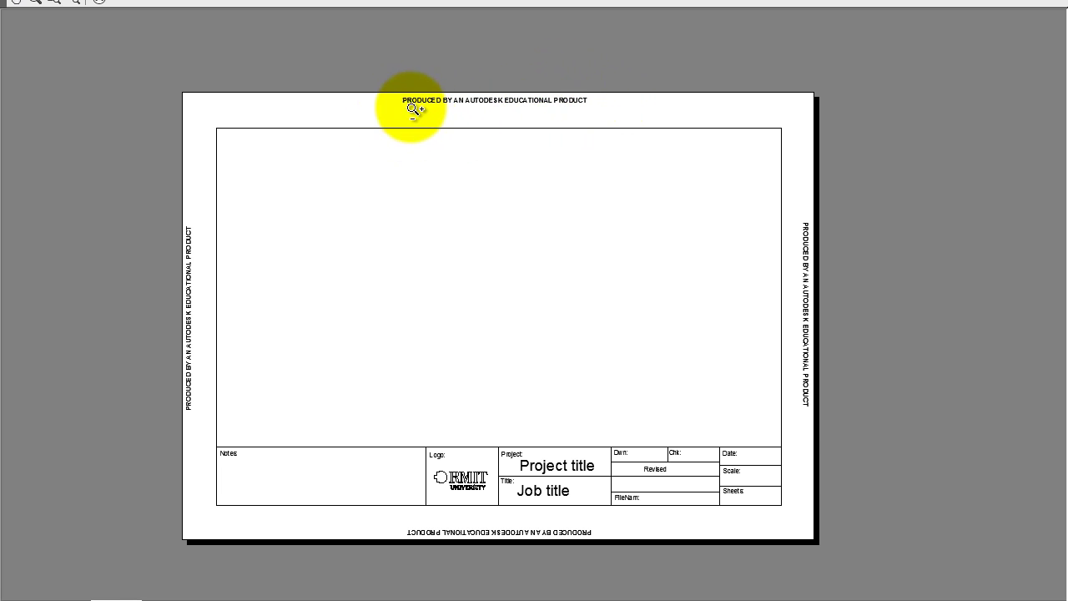
scroll(517, 119, "up", 1)
scroll(334, 100, "up", 2)
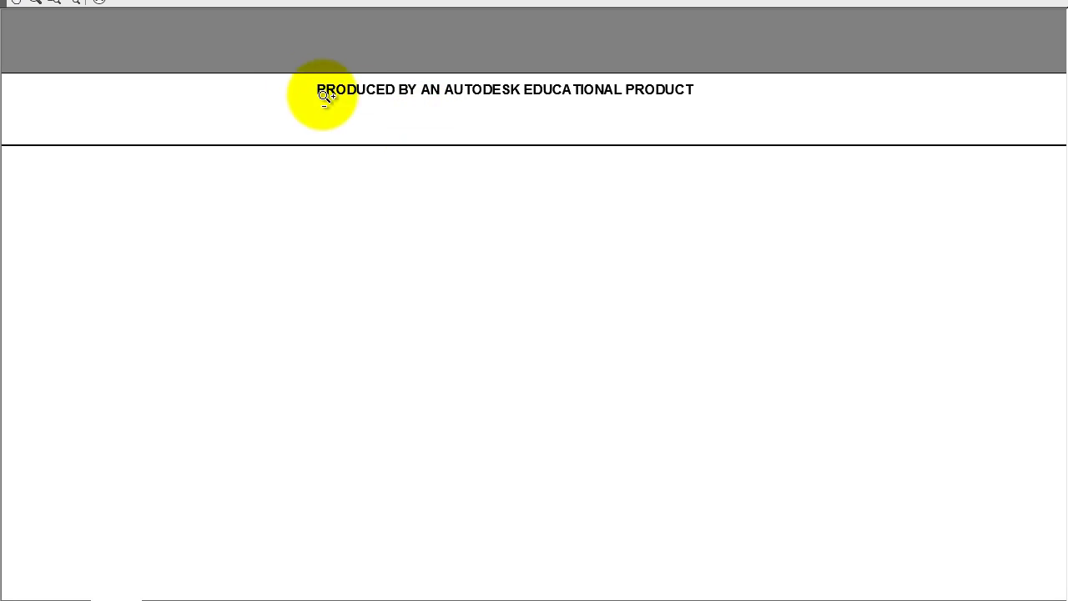
scroll(501, 107, "down", 4)
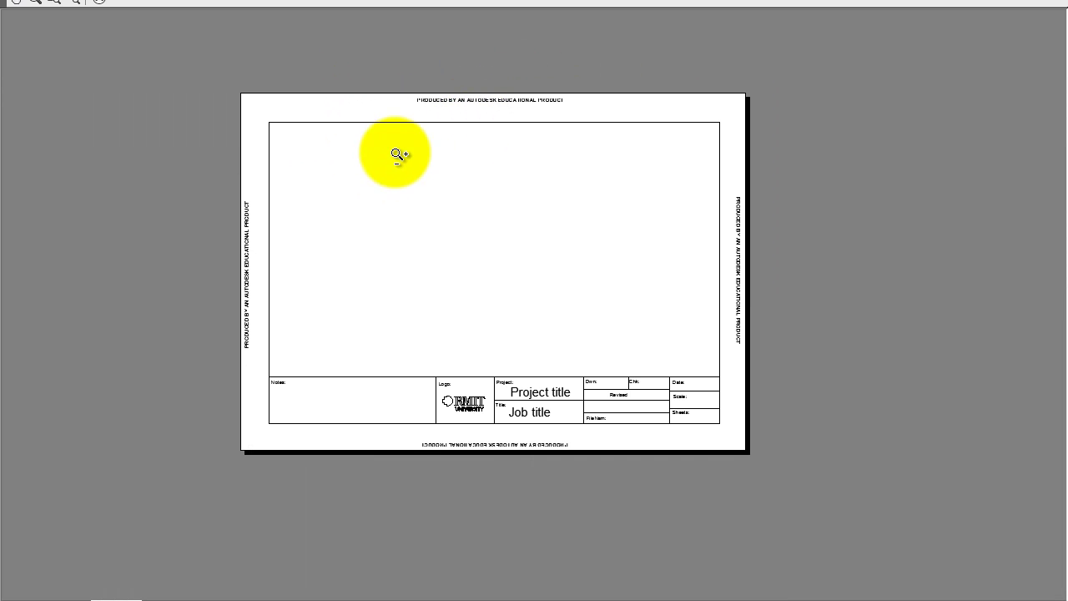
left_click(100, 4)
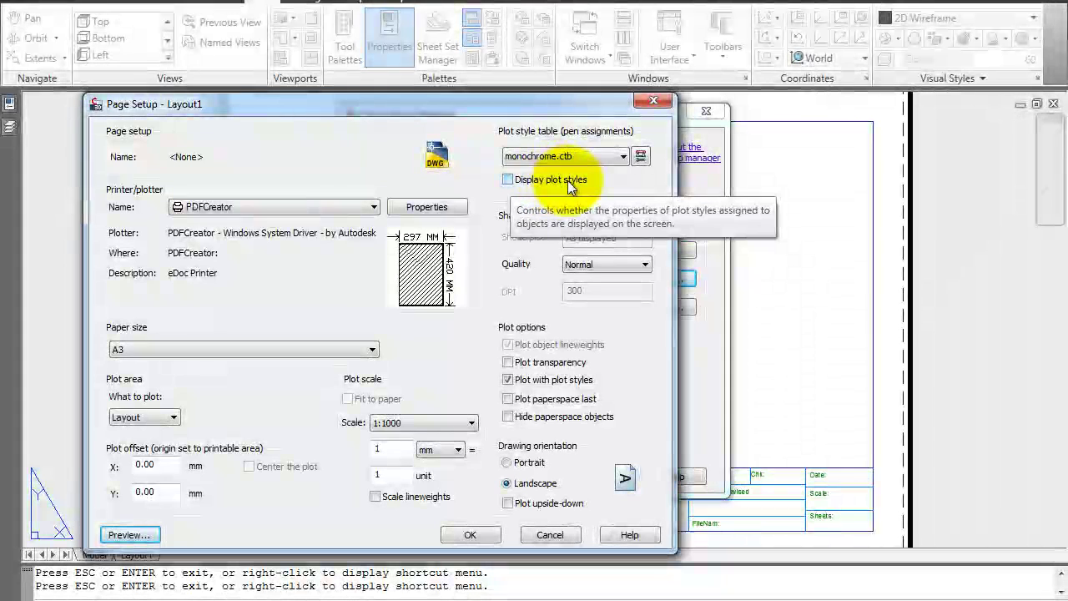
- Turn on Display plot styles for Layout1 and close the page setup dialogs
left_click(508, 180)
left_click(473, 531)
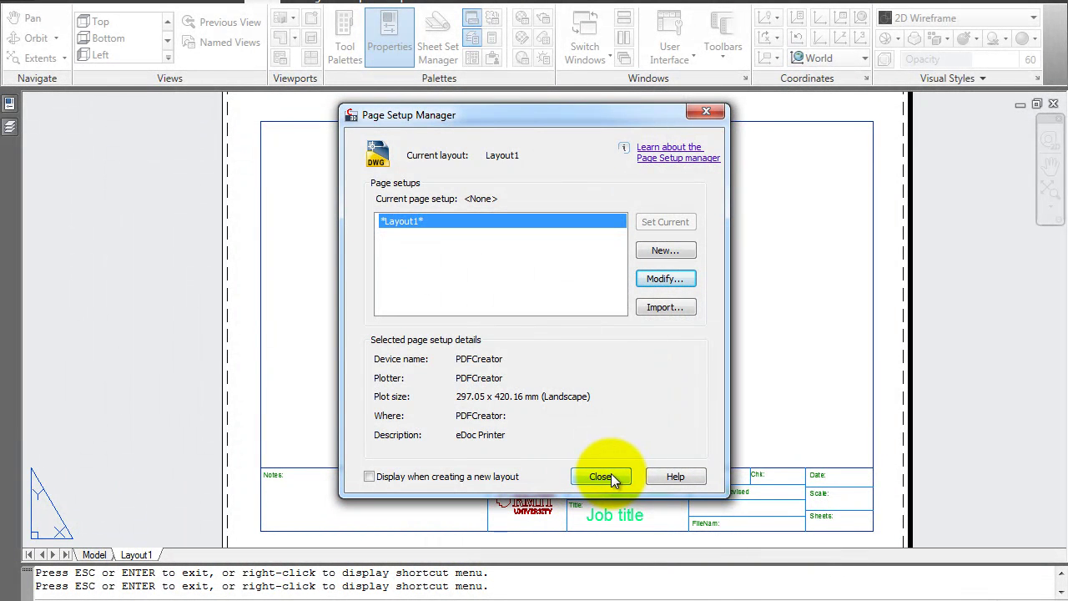
left_click(610, 476)
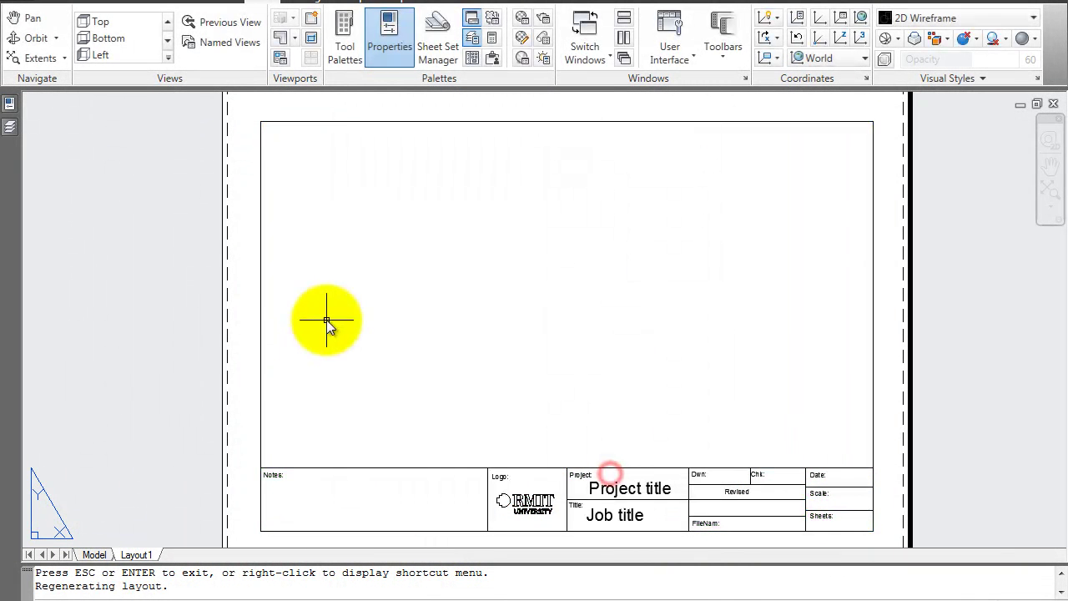
- Inspect the monochrome title block across the A3 sheet, then switch to Model and back to Layout1
scroll(523, 398, "down", 3)
scroll(529, 393, "up", 5)
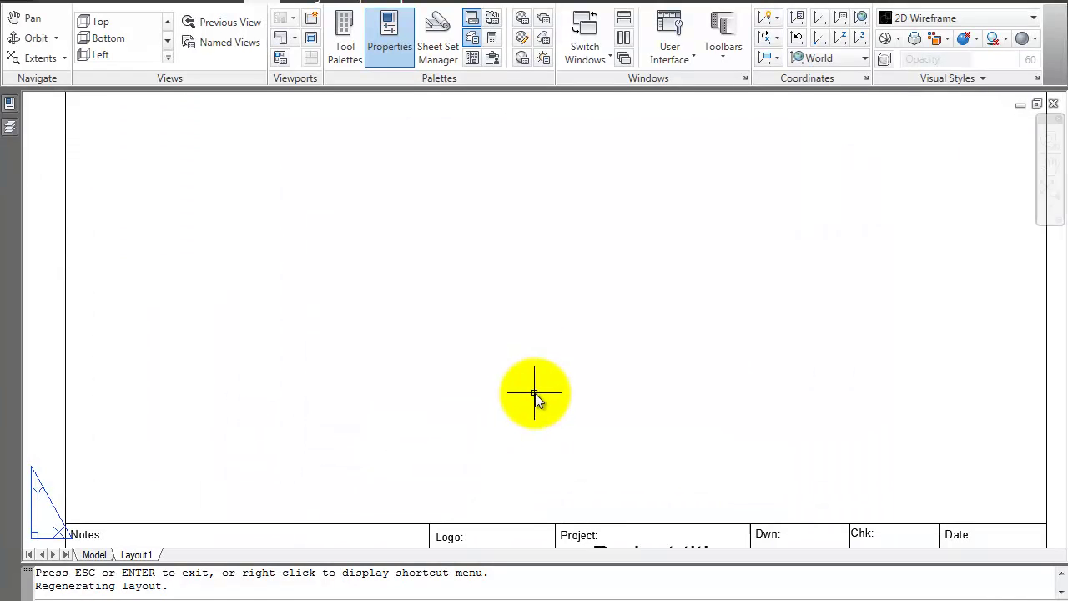
scroll(538, 400, "down", 2)
middle_click_drag(553, 462, 572, 439)
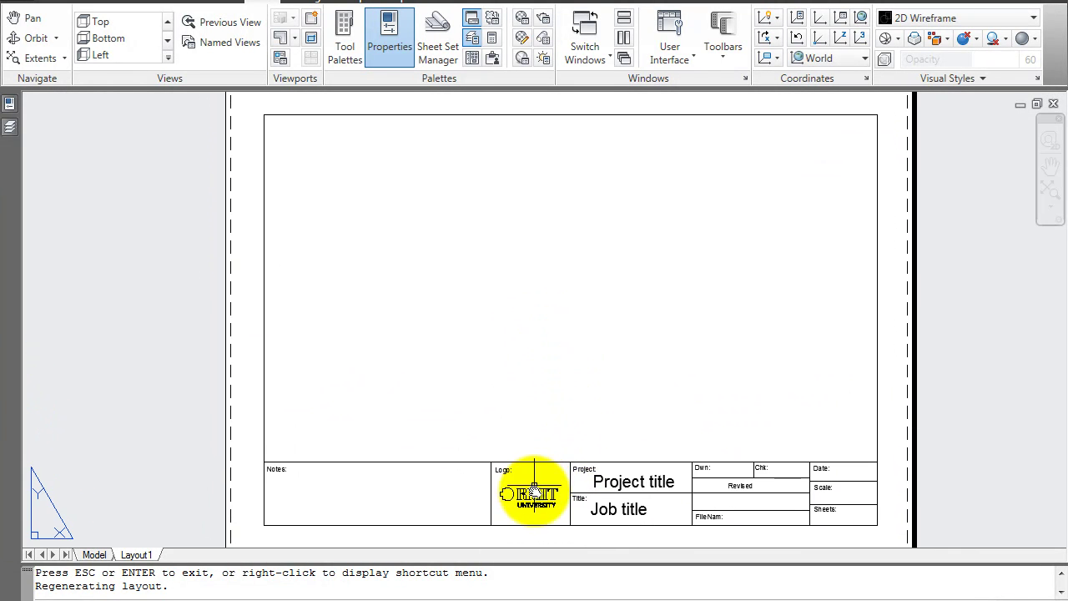
scroll(551, 480, "down", 4)
scroll(589, 462, "up", 7)
scroll(589, 461, "up", 6)
middle_click_drag(490, 496, 746, 275)
scroll(663, 279, "down", 6)
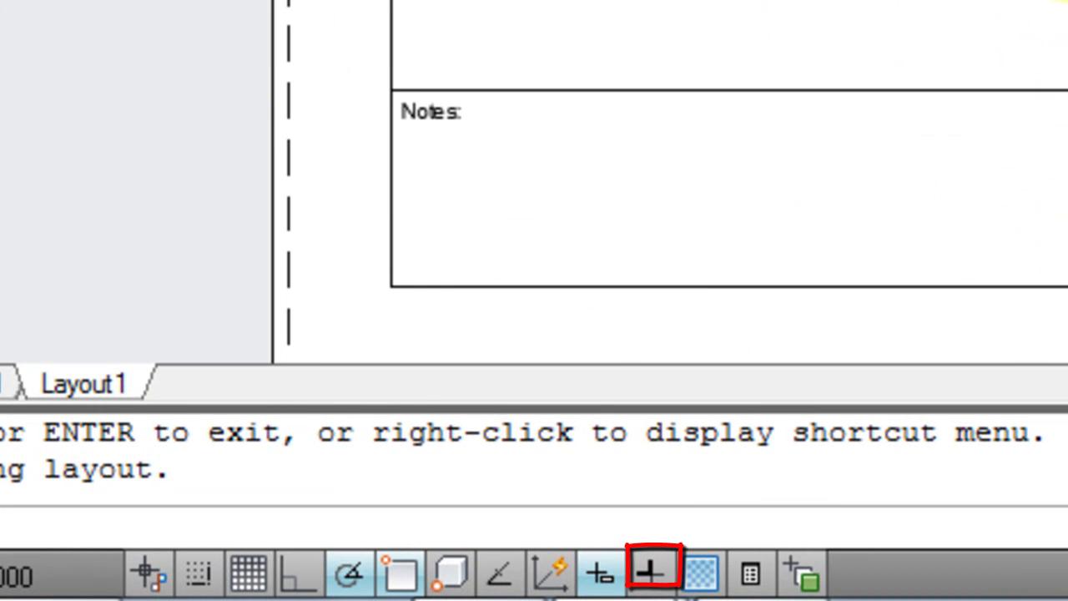
scroll(751, 150, "up", 1)
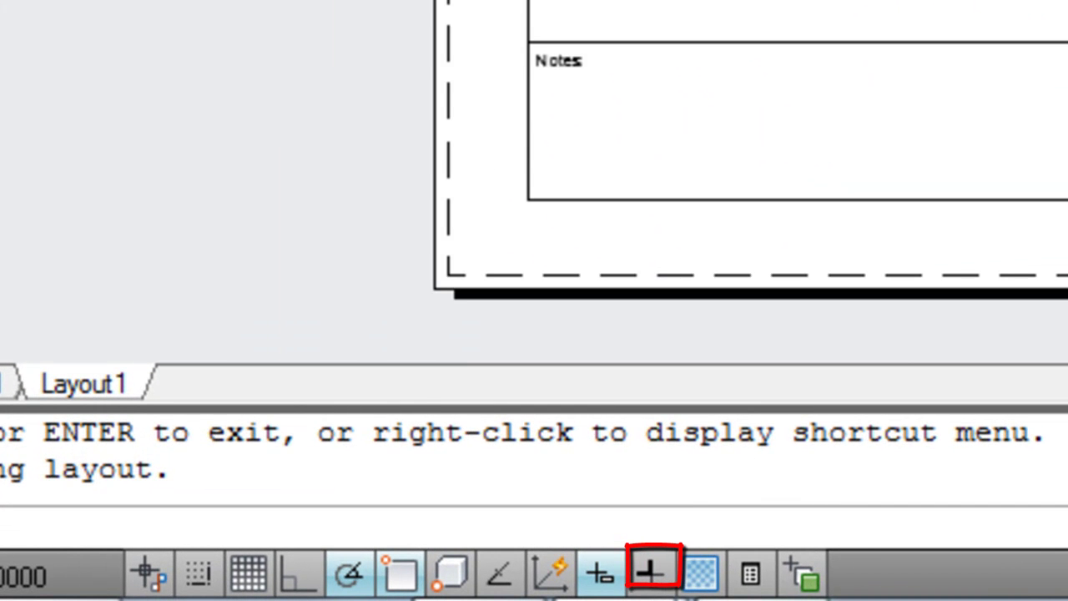
middle_click_drag(717, 167, 657, 213)
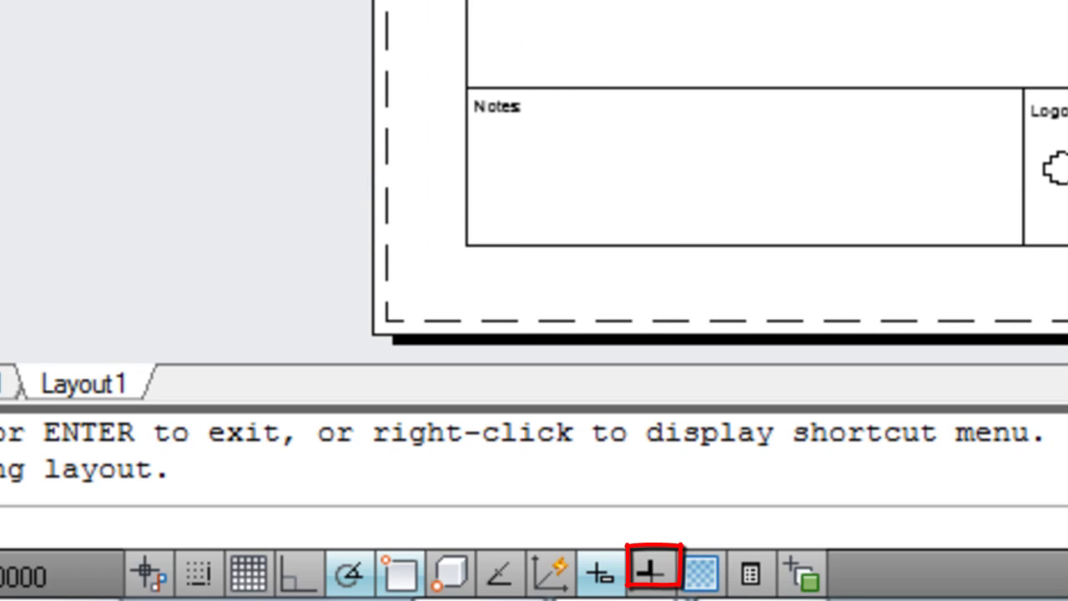
middle_click_drag(560, 165, 551, 176)
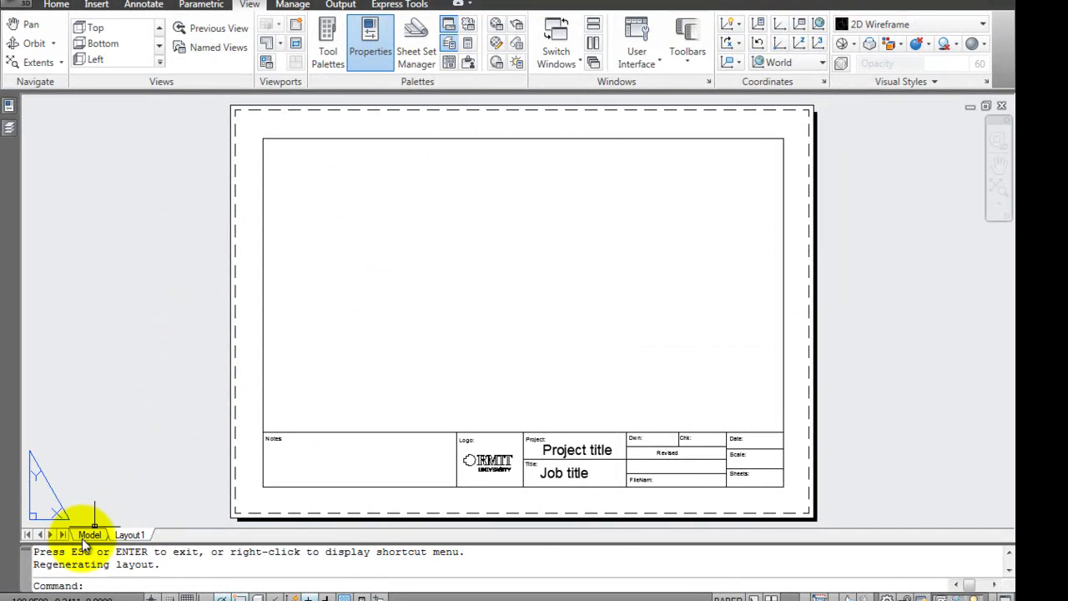
left_click(89, 535)
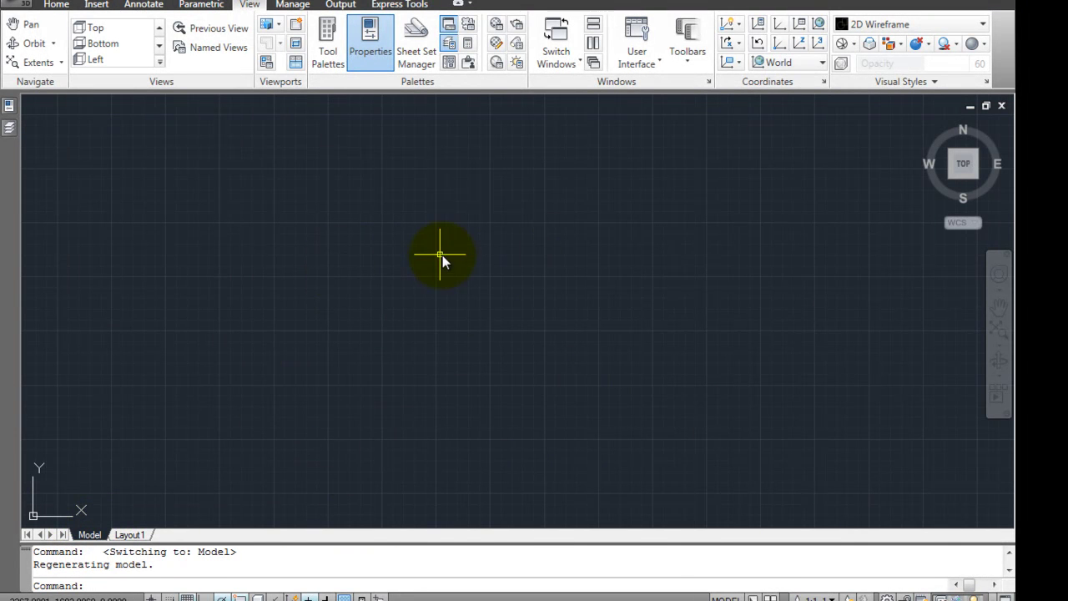
left_click(130, 534)
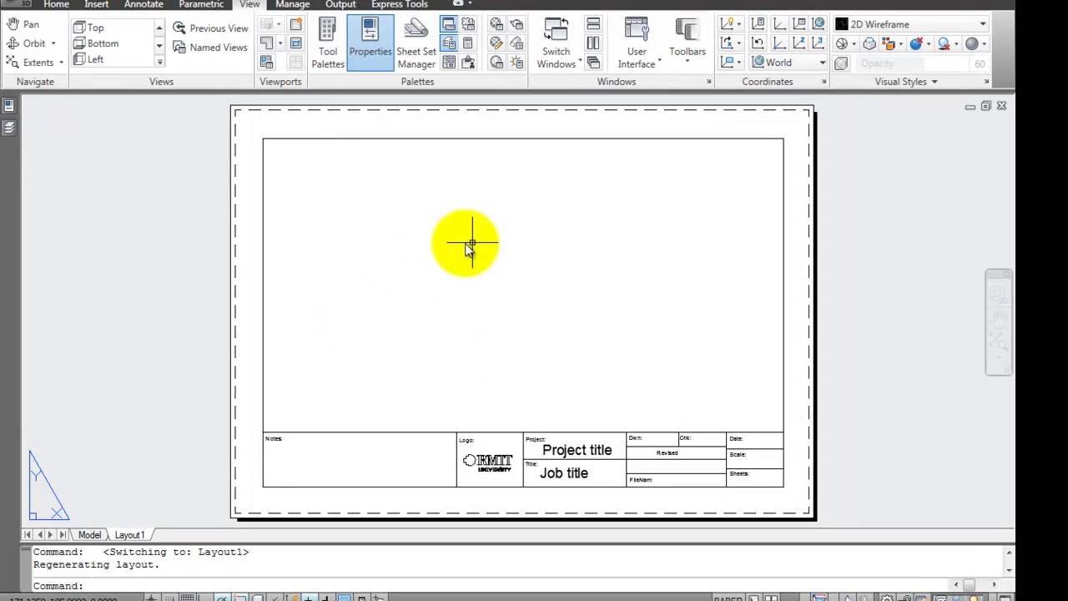
- Save the drawing into the Week9 folder as Template_Title.dwg in AutoCAD 2010 format
left_click(23, 4)
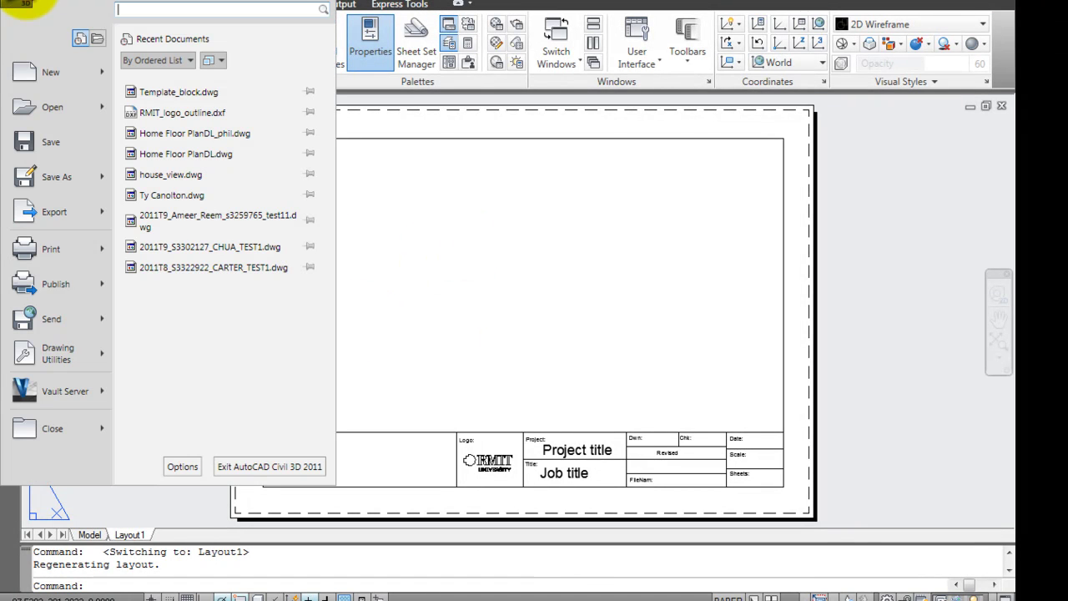
mouse_move(28, 167)
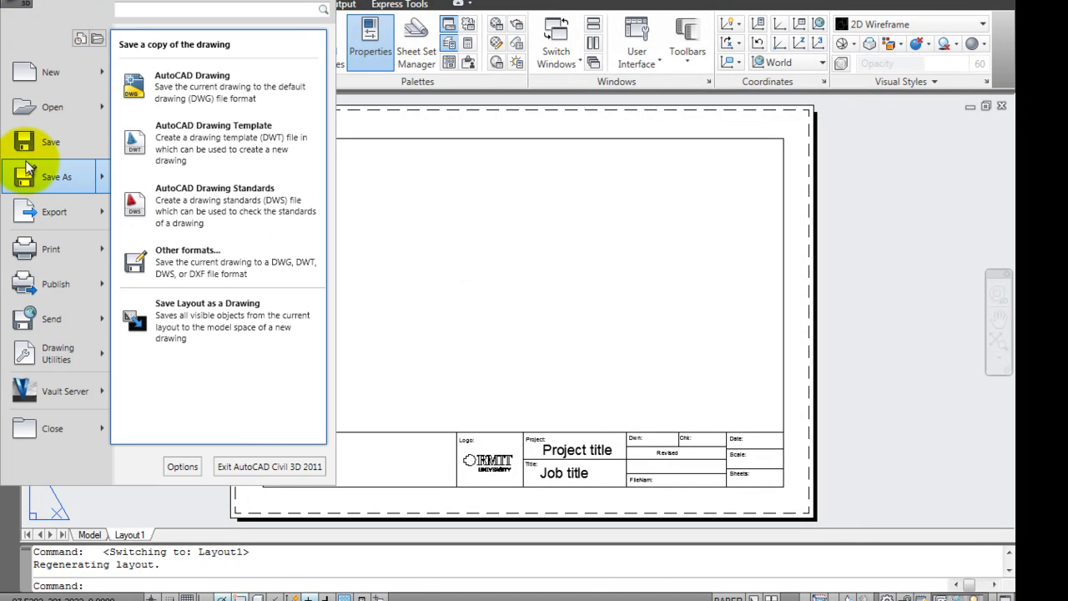
left_click(25, 138)
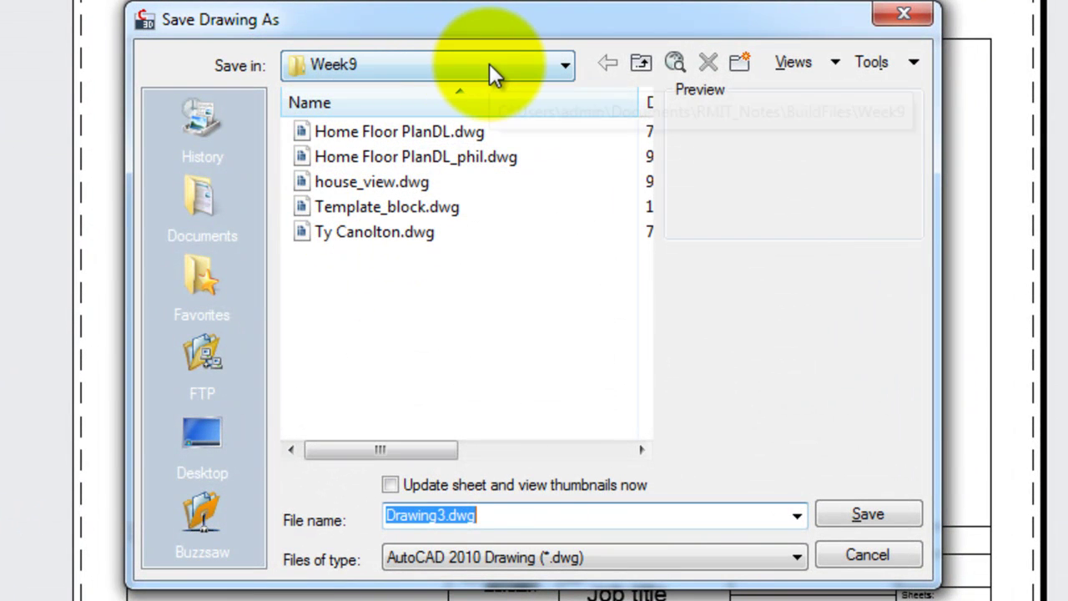
left_click(497, 64)
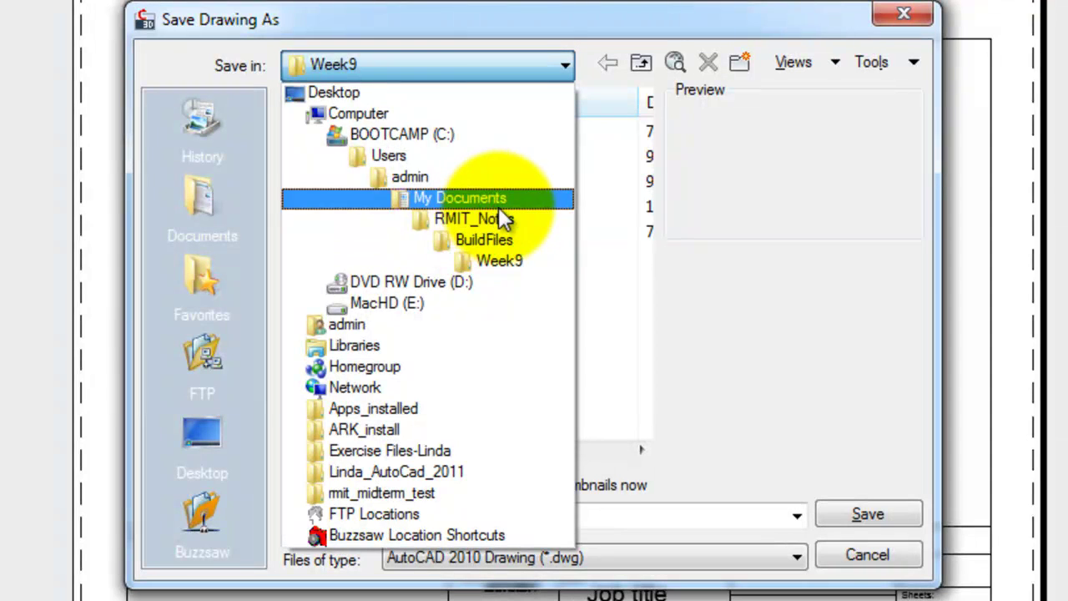
left_click(511, 262)
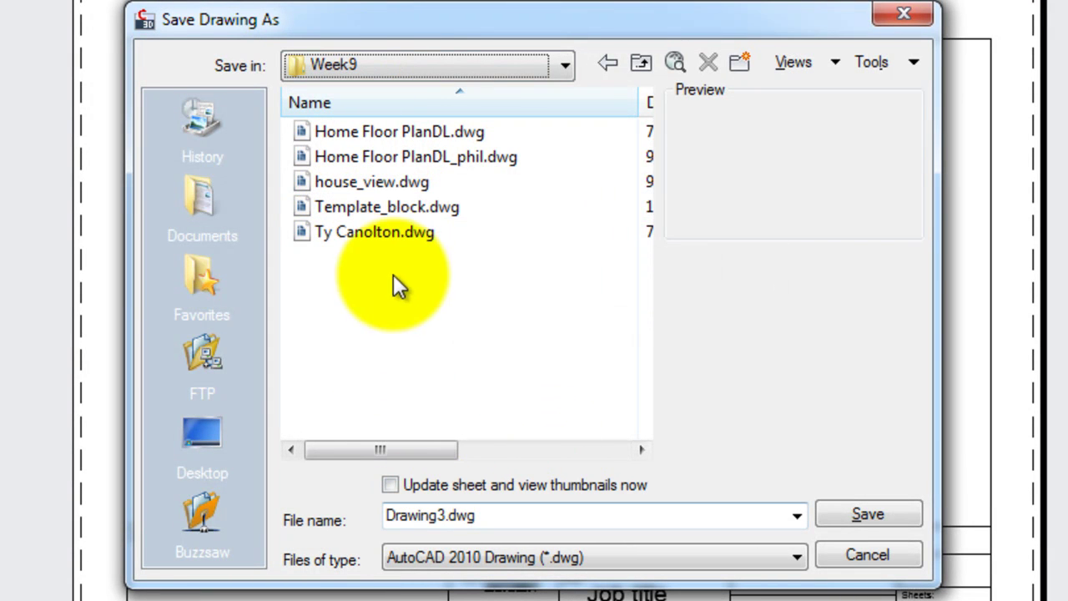
left_click(335, 206)
double_click(450, 515)
left_click_drag(444, 514, 479, 506)
type("Template_Title")
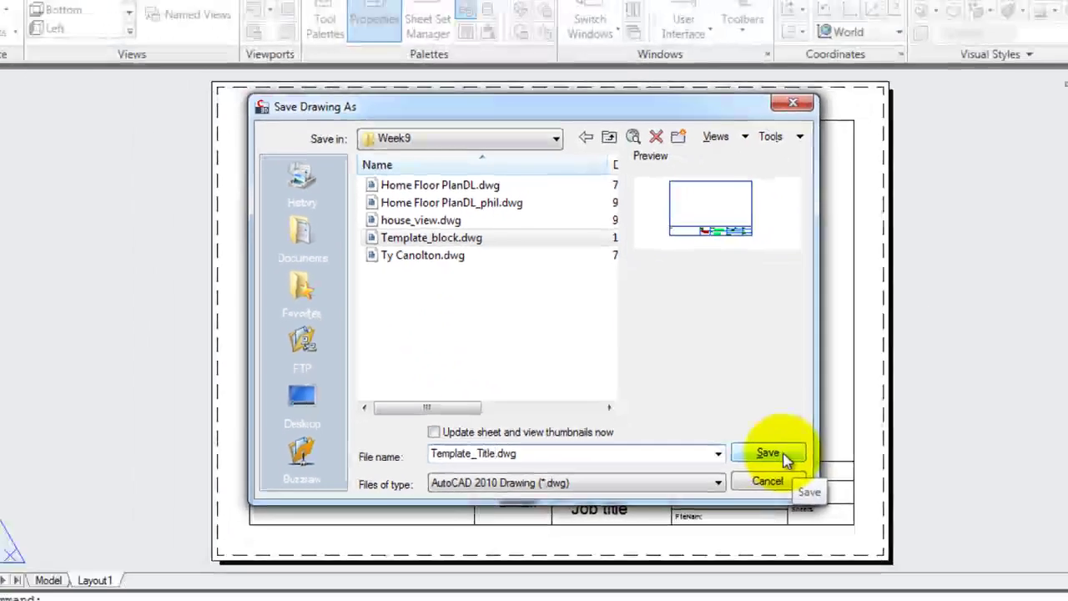
left_click(893, 518)
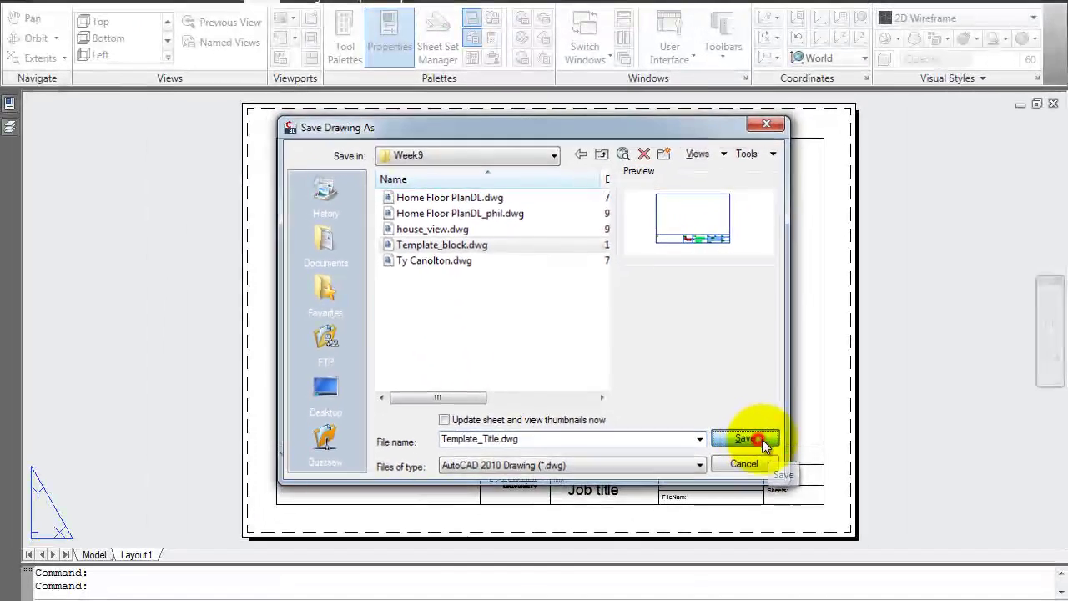